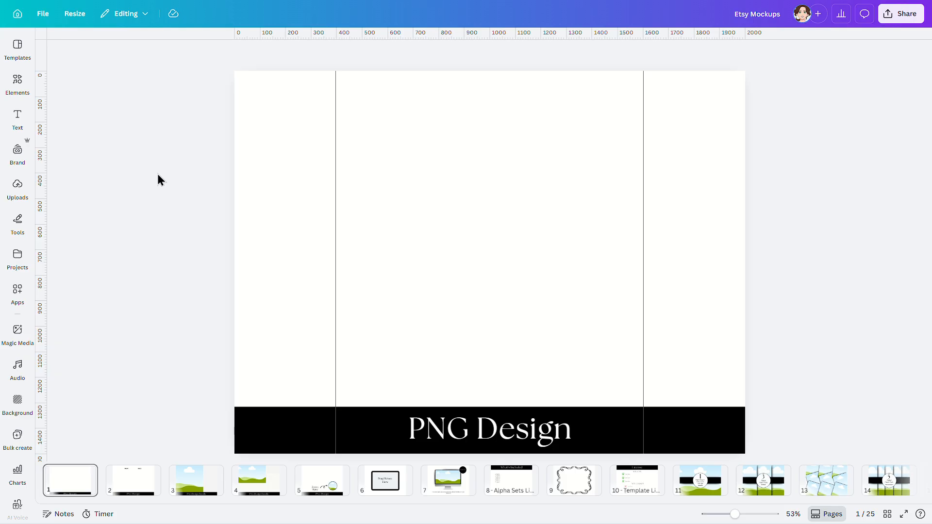
left_click(18, 154)
left_click(18, 296)
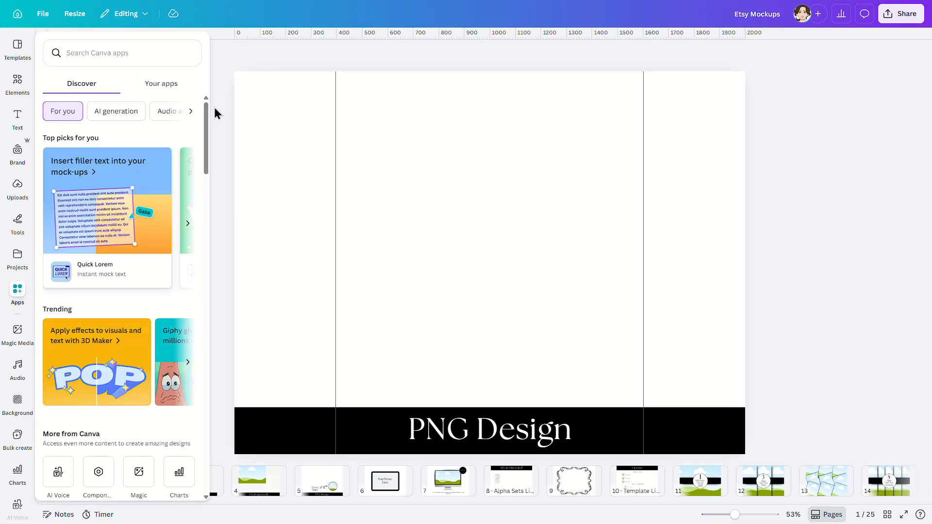
left_click(247, 243)
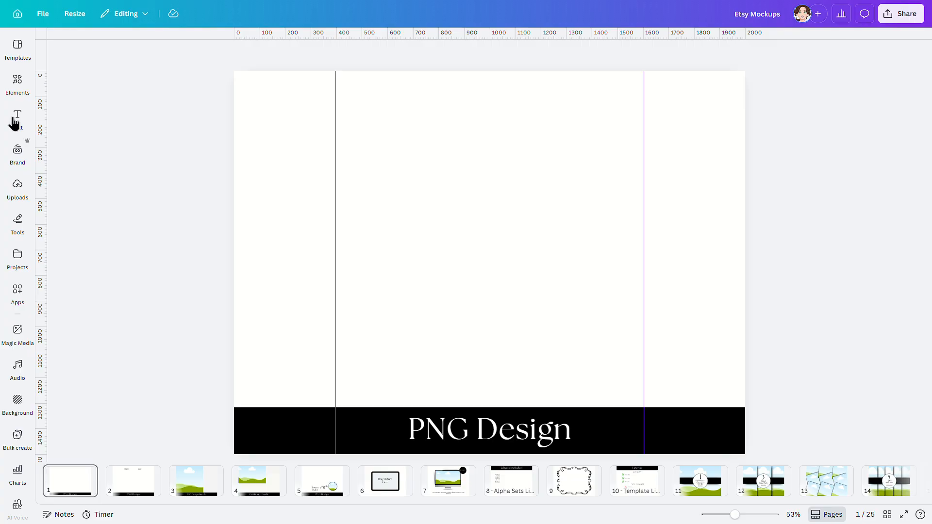
Recolor the black banner behind "PNG Design" to the brand kit pink across all pages, check the page overview and reopen page 1.
left_click(274, 436)
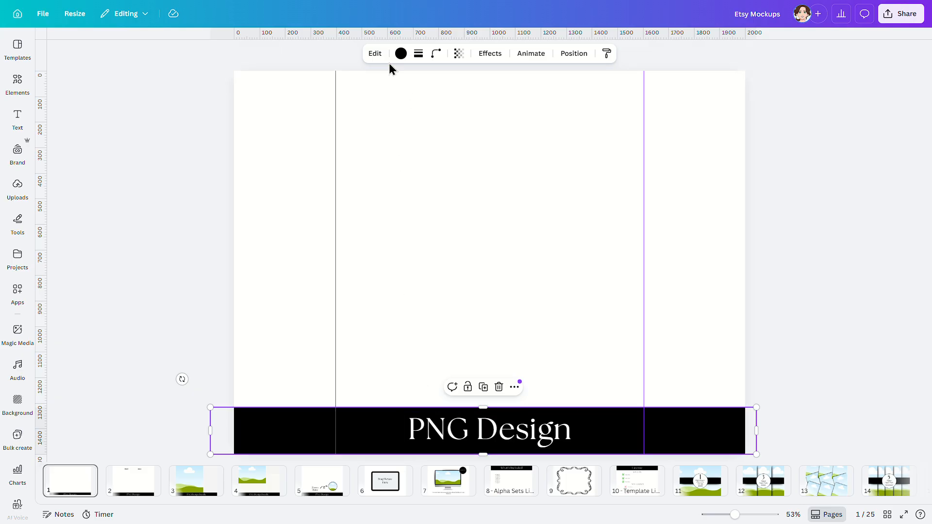
left_click(401, 53)
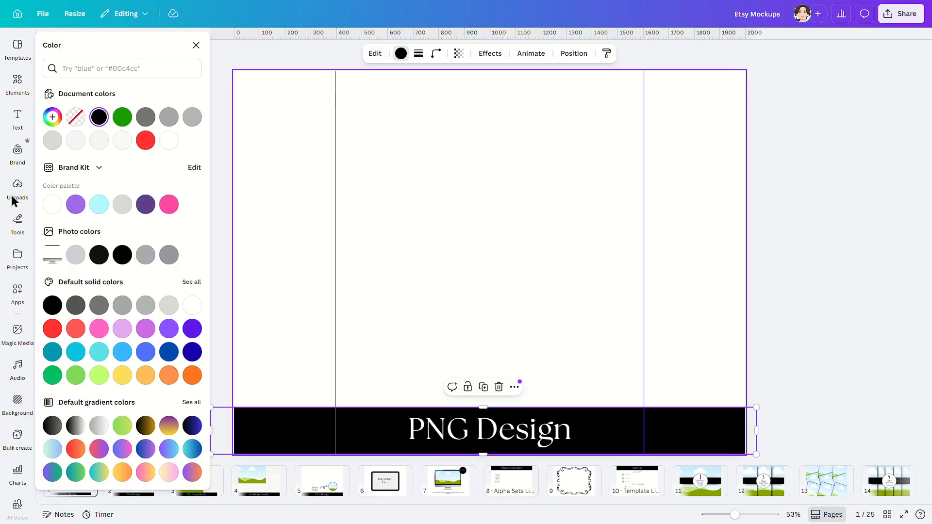
left_click(170, 205)
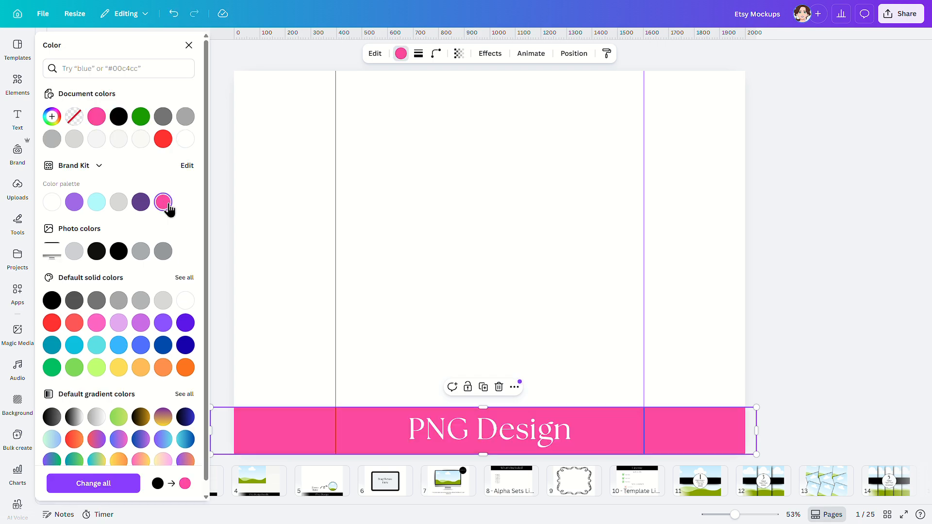
left_click(107, 488)
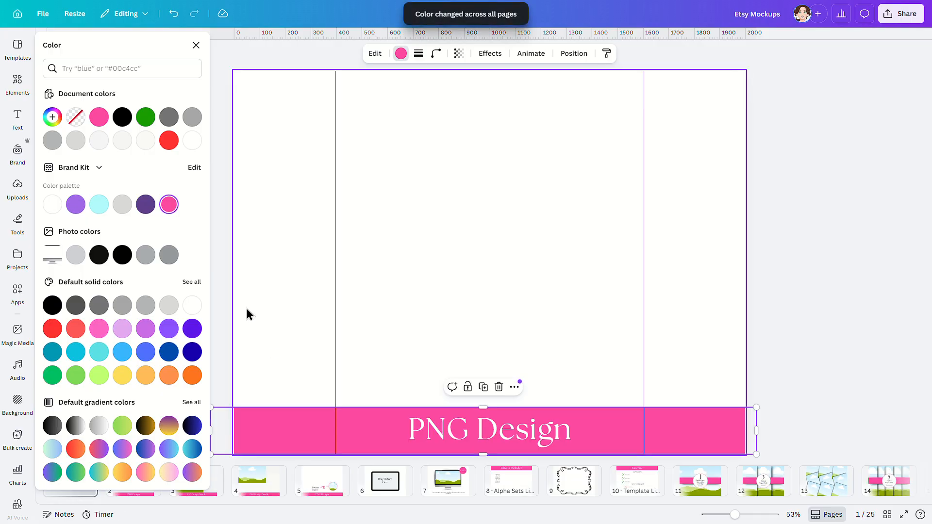
left_click(221, 299)
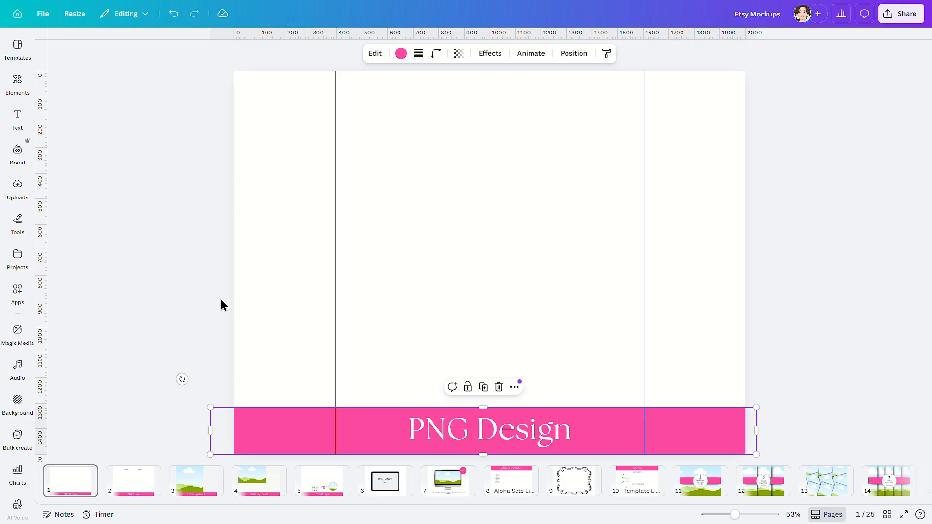
left_click(887, 515)
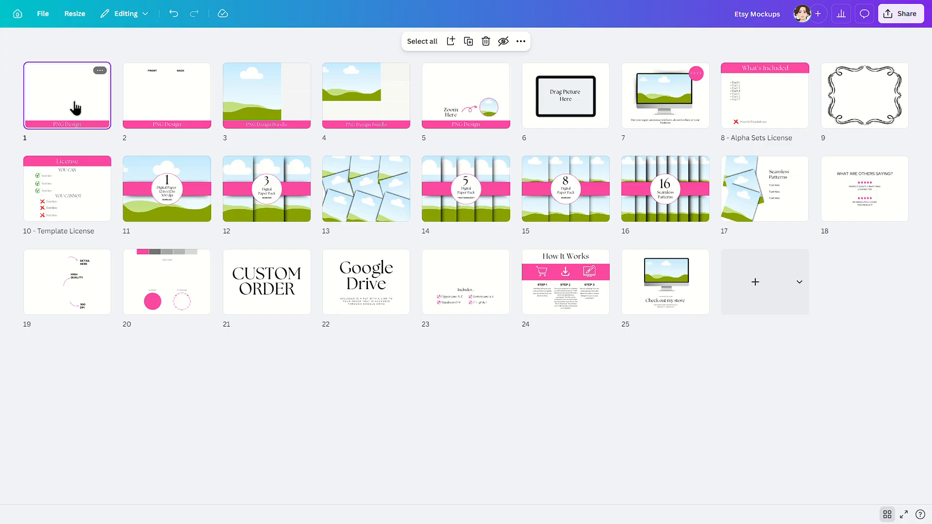
double_click(93, 101)
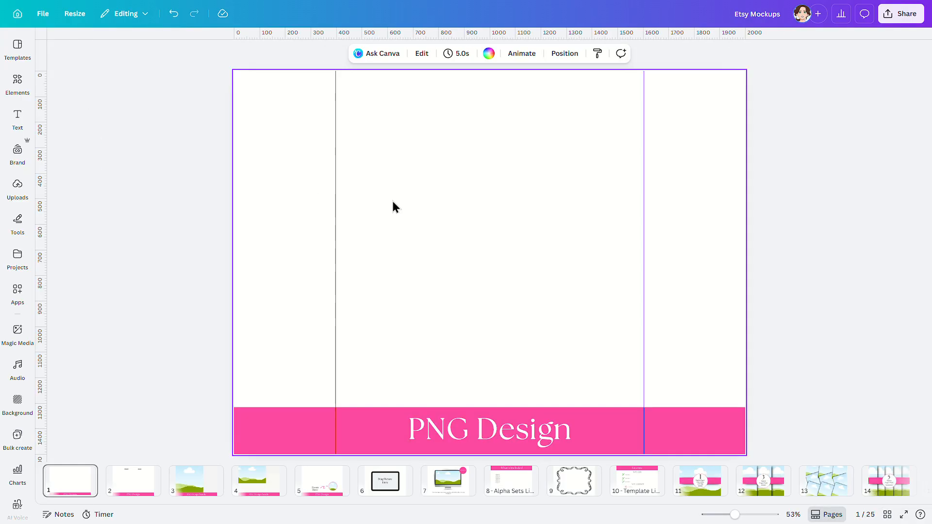
Open the Google Drive app from the saved apps and connect the Google account to it.
left_click(19, 293)
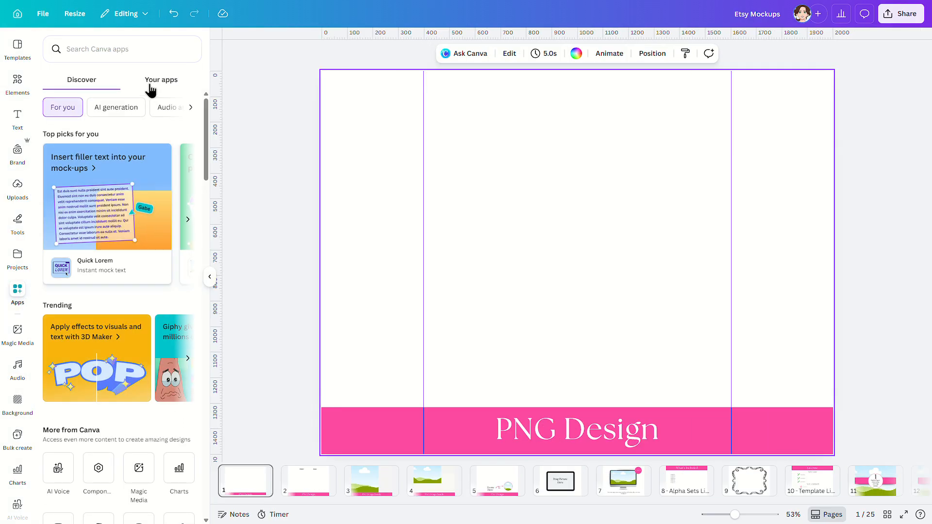
left_click(147, 87)
left_click(57, 128)
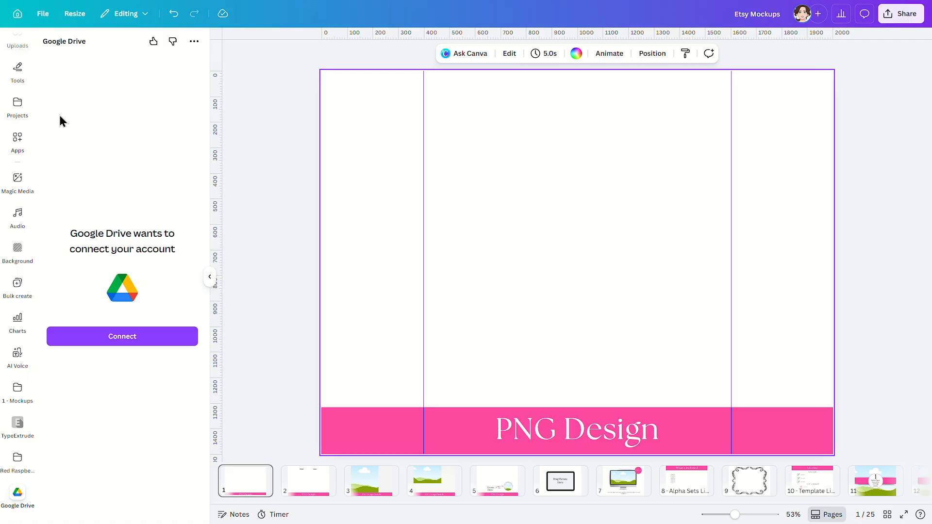
left_click(110, 342)
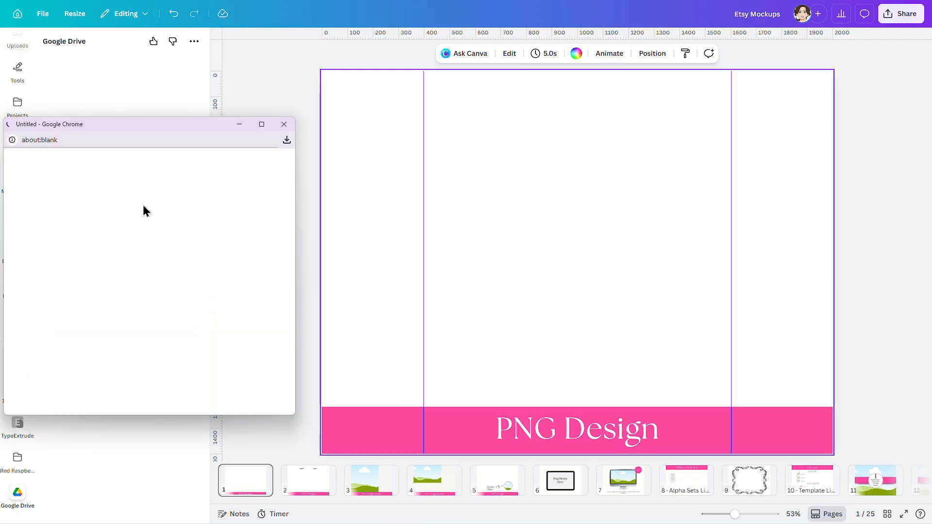
left_click(205, 212)
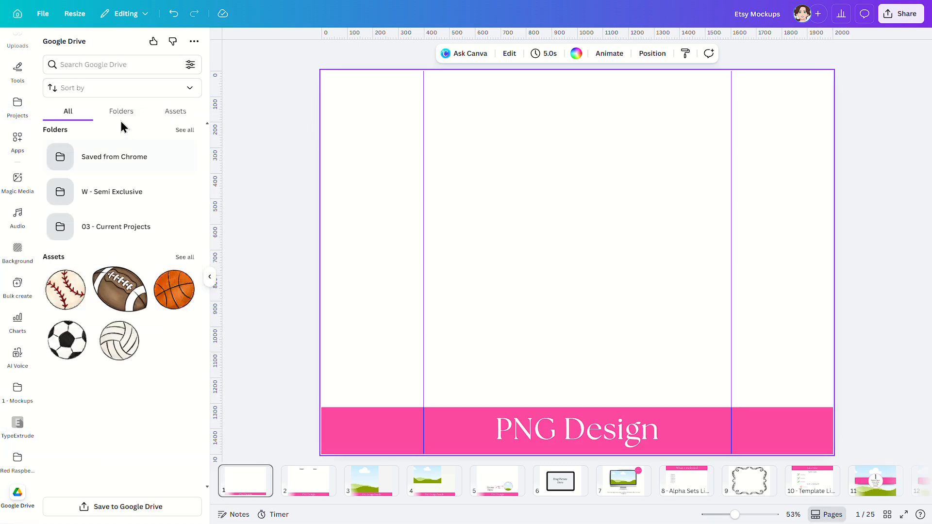
Open the 09 - Finished PNGs folder inside 01 - Lifetime Drive on Google Drive and list all its subfolders.
left_click(121, 114)
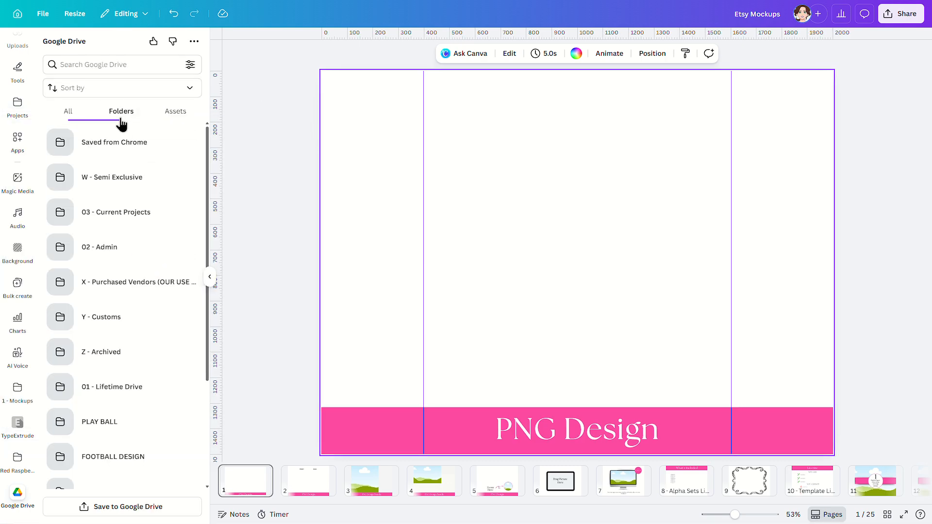
left_click(132, 388)
left_click(183, 148)
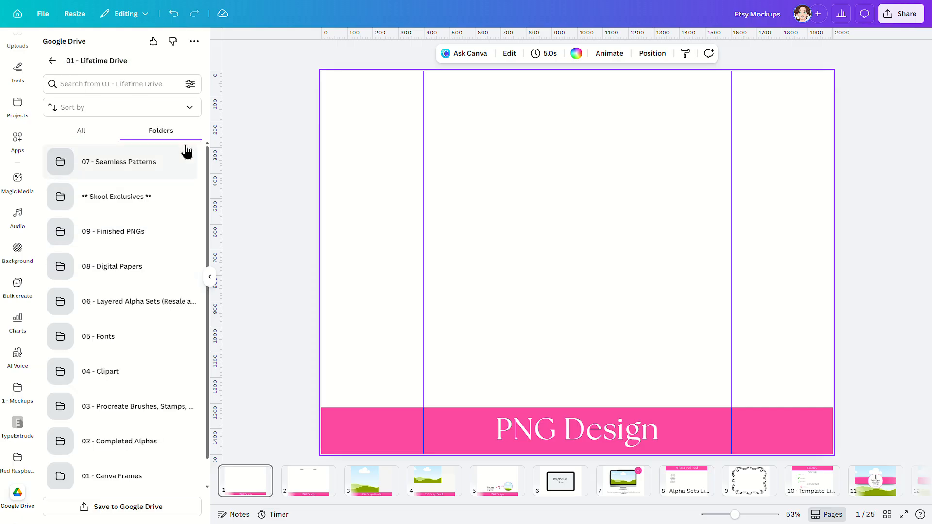
left_click(113, 234)
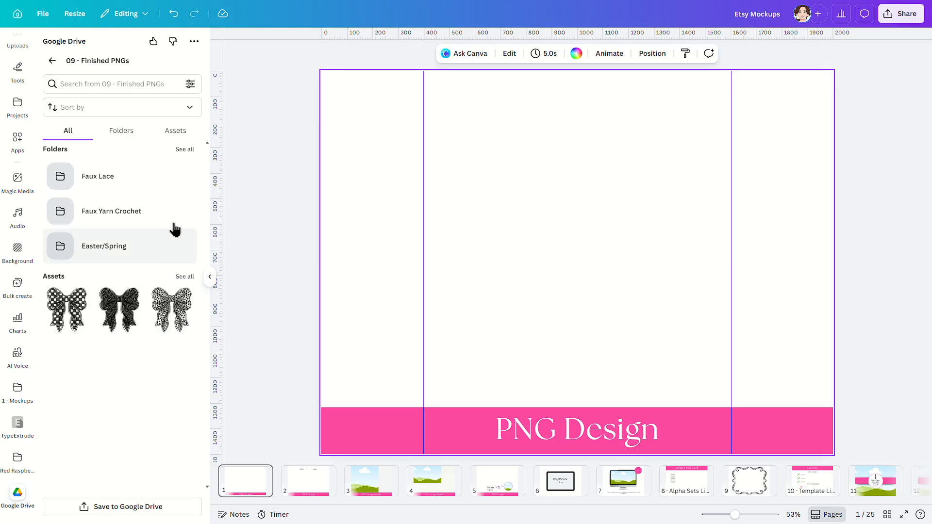
left_click(185, 150)
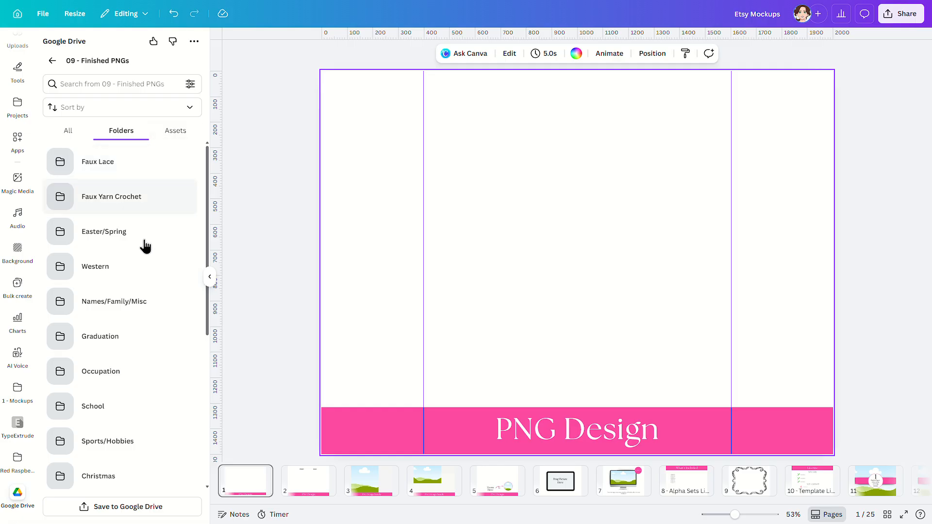
Find the Cheer Checkered Grid folder within the Cheer folder of Sports/Hobbies and open it.
scroll(140, 328, "down", 2)
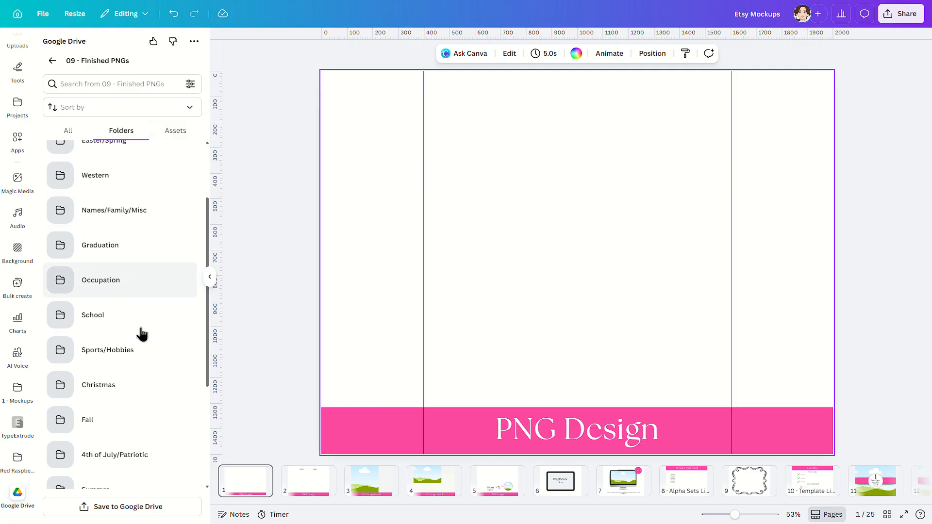
scroll(141, 334, "down", 1)
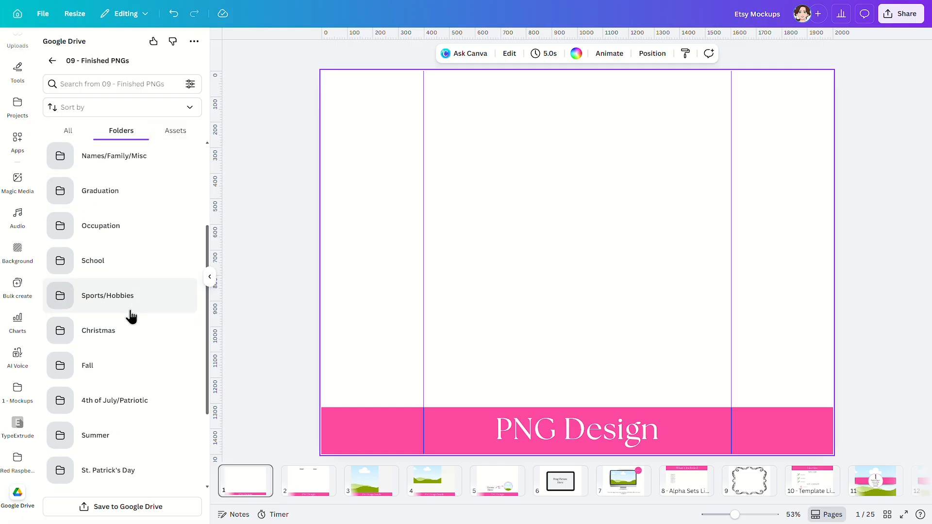
left_click(163, 290)
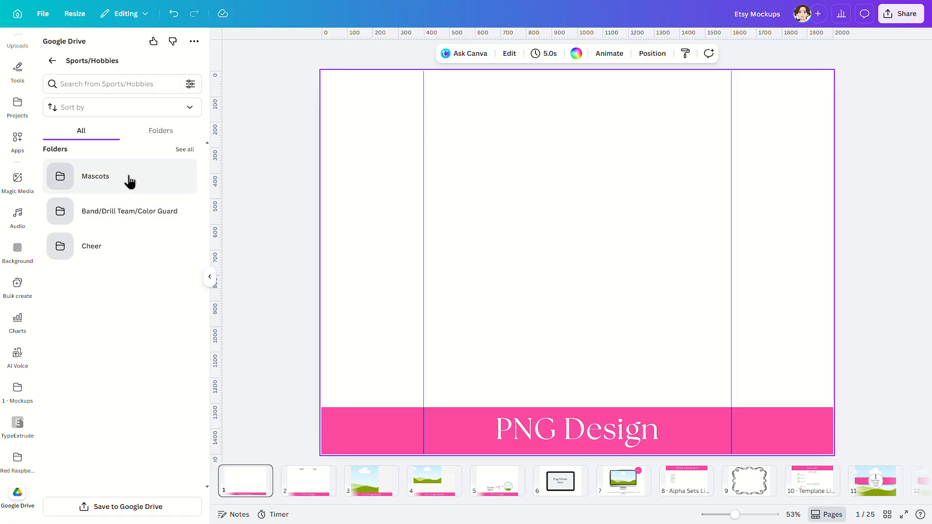
left_click(132, 213)
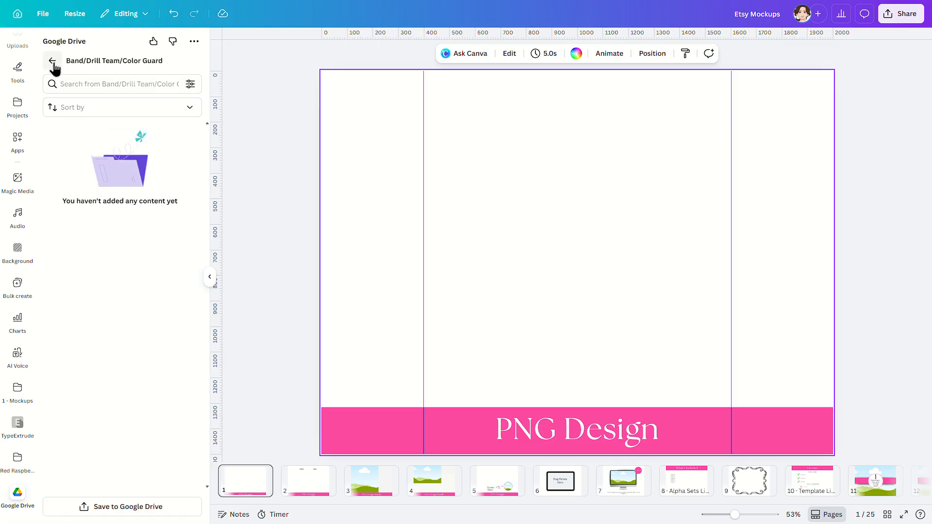
left_click(53, 61)
left_click(94, 249)
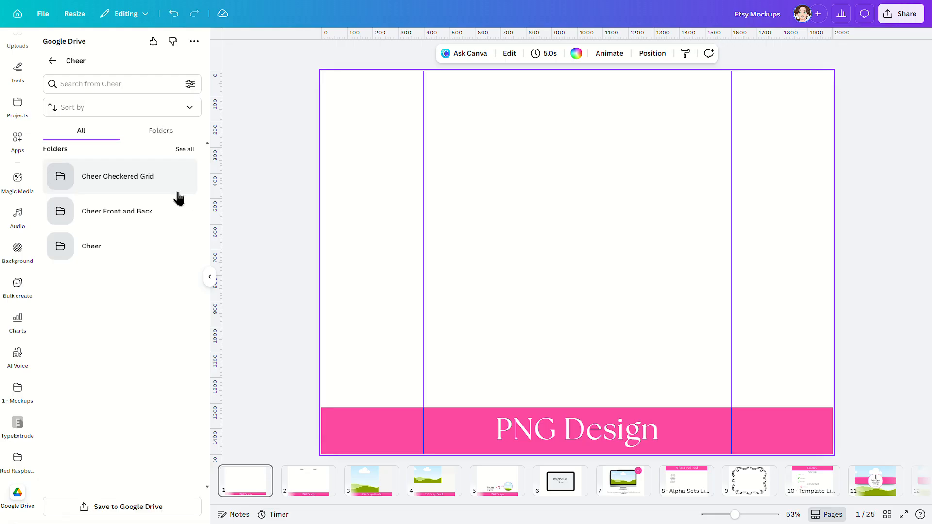
left_click(139, 187)
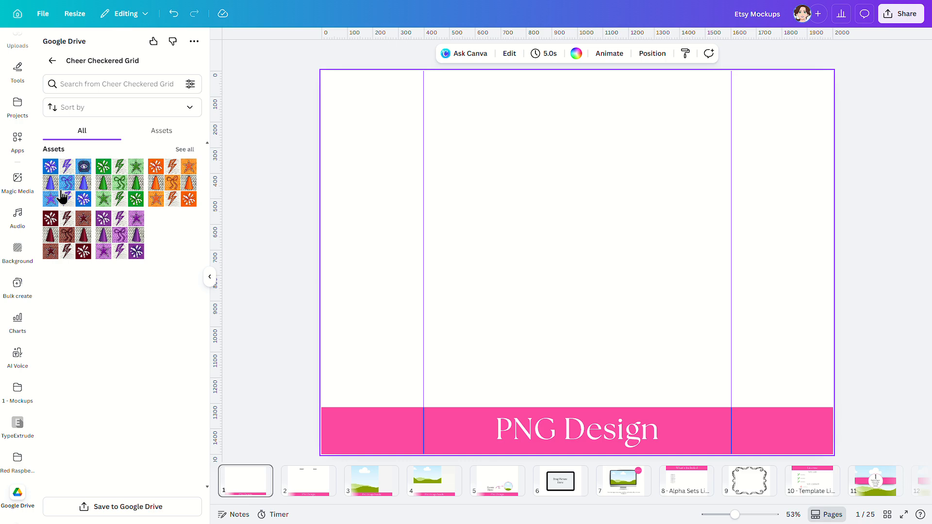
Insert the blue cheer checkered grid image, enlarge it to about 1,146 by 1,133 px and center it between the guides above the banner.
left_click(62, 197)
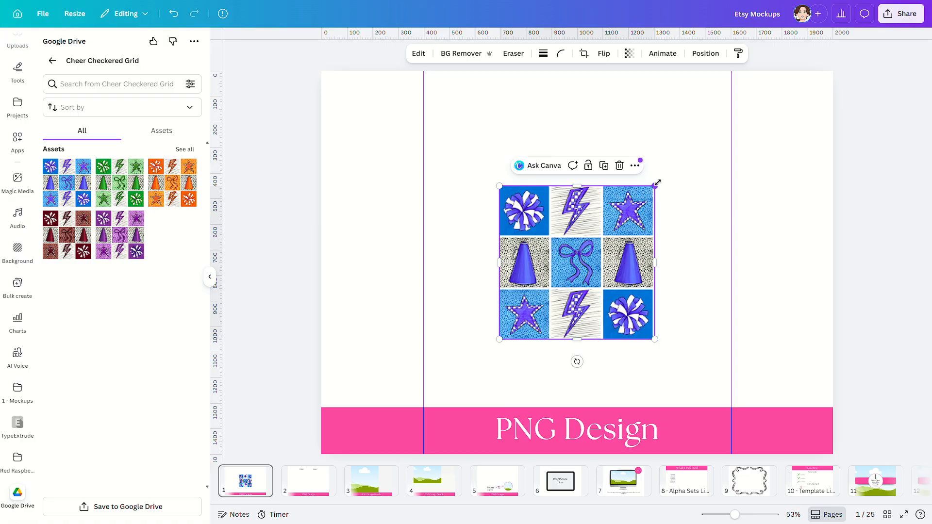
left_click_drag(656, 184, 724, 118)
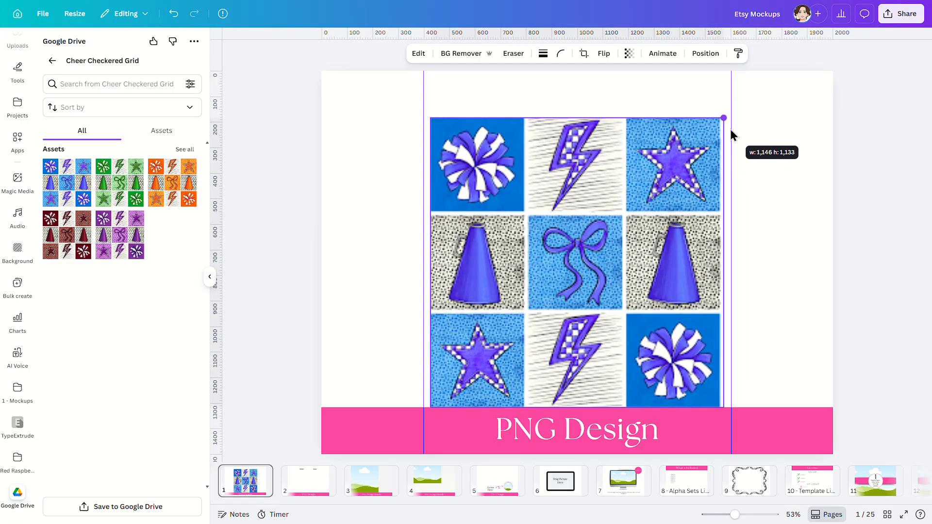
left_click_drag(631, 281, 631, 252)
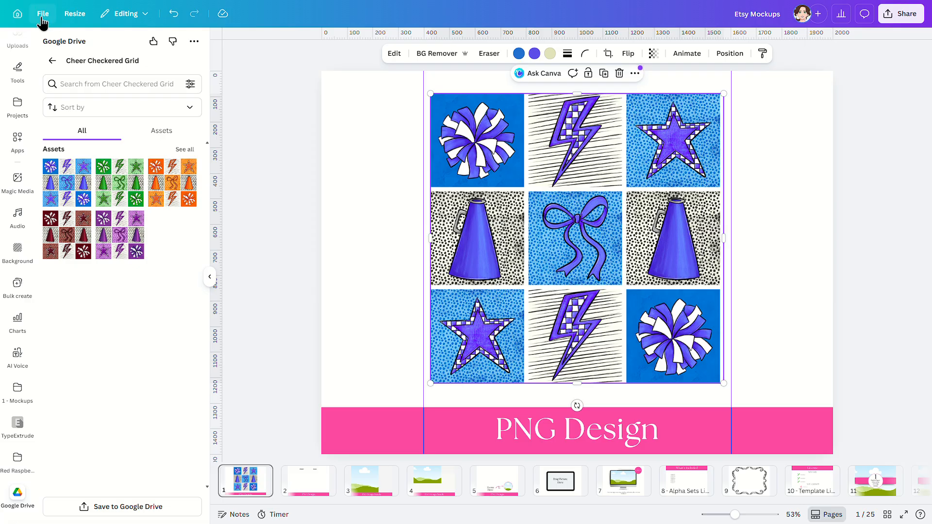
View the design's rulers and guides settings, including the lock guides option, and deselect the cheer image.
left_click(43, 23)
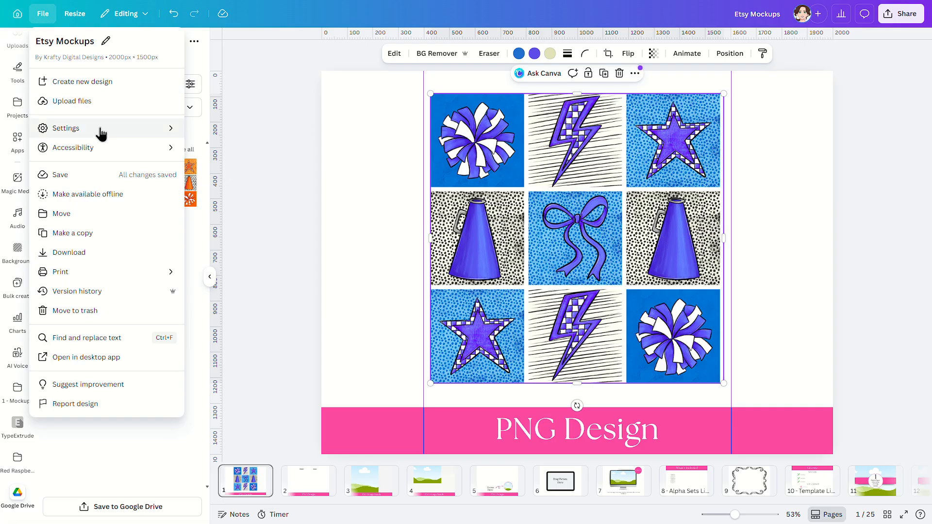
mouse_move(103, 137)
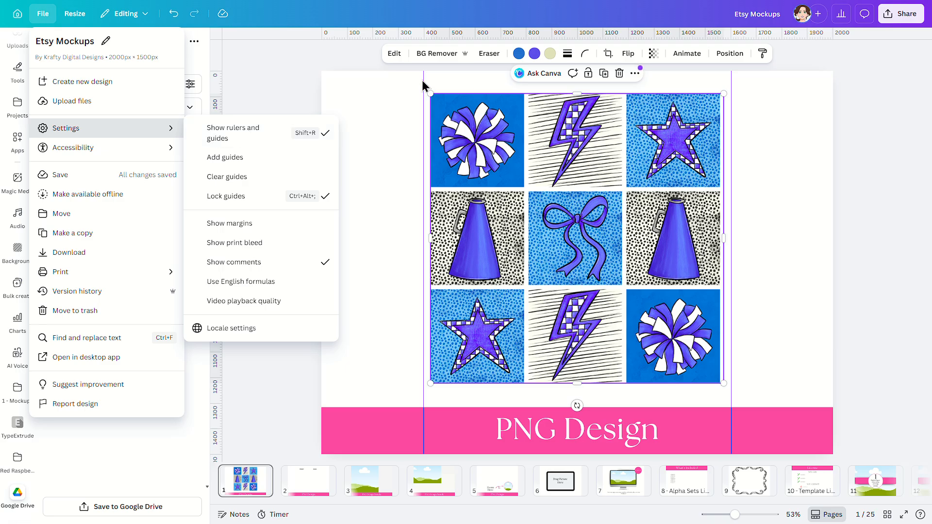
left_click(378, 89)
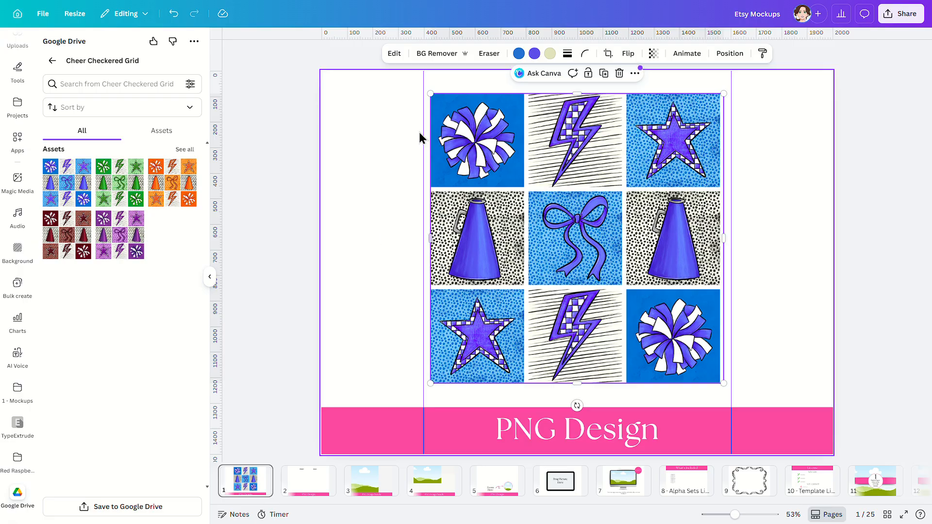
left_click(369, 133)
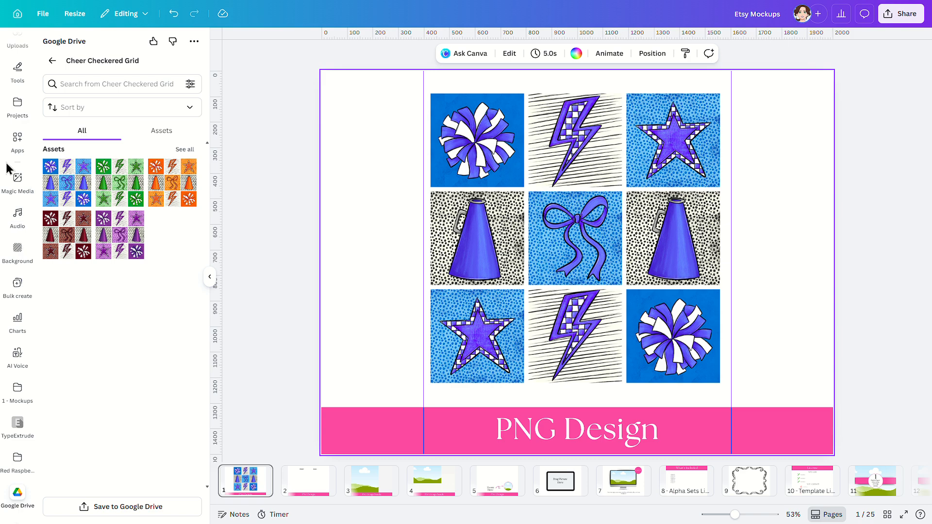
Add the purple repeating Krafty logo pattern from the Brand Kit and enlarge it to about 1999 by 1500 px, covering page 1.
scroll(17, 160, "up", 3)
scroll(17, 160, "up", 2)
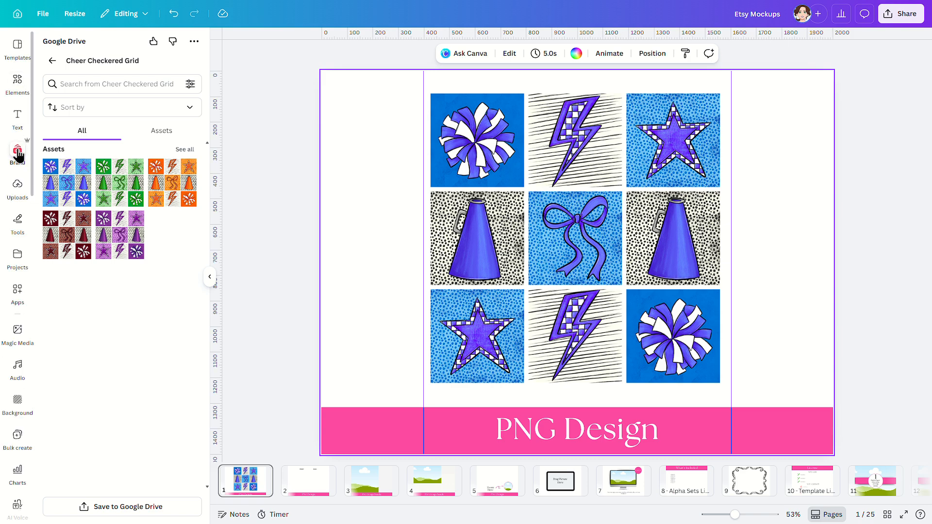
left_click(17, 151)
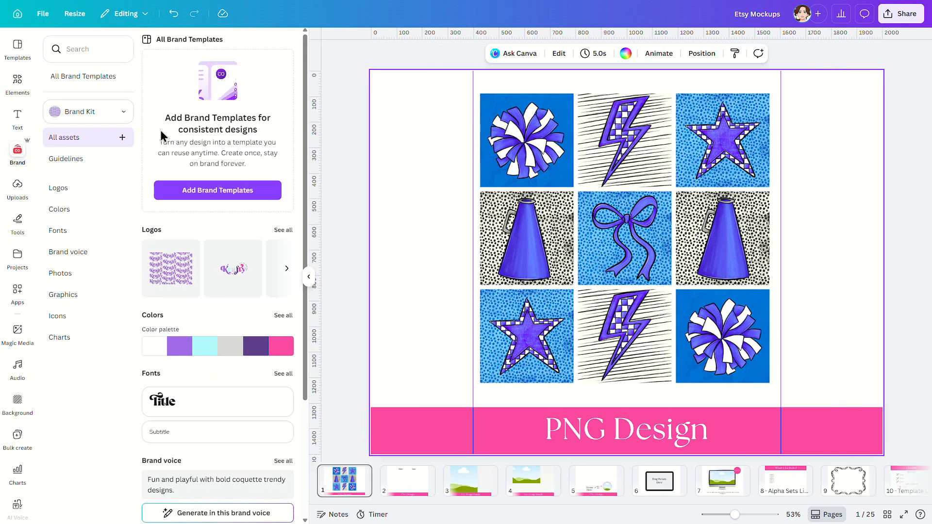
left_click(166, 277)
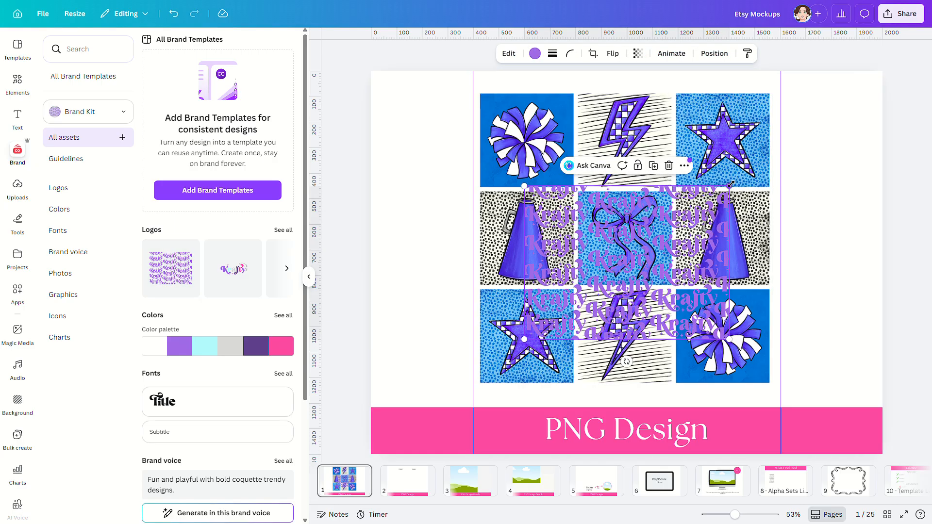
left_click_drag(731, 184, 883, 70)
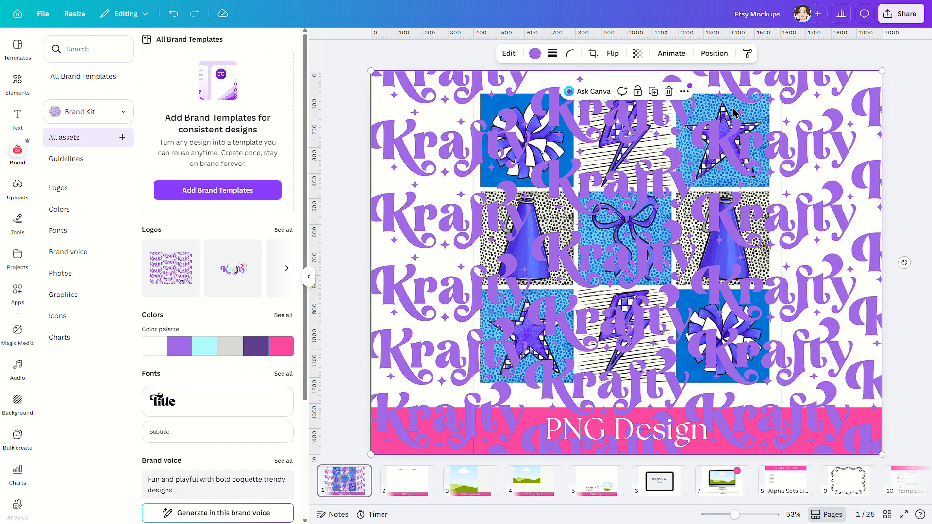
Move the pink banner above the Krafty logo pattern in page 1's layer order.
left_click(715, 55)
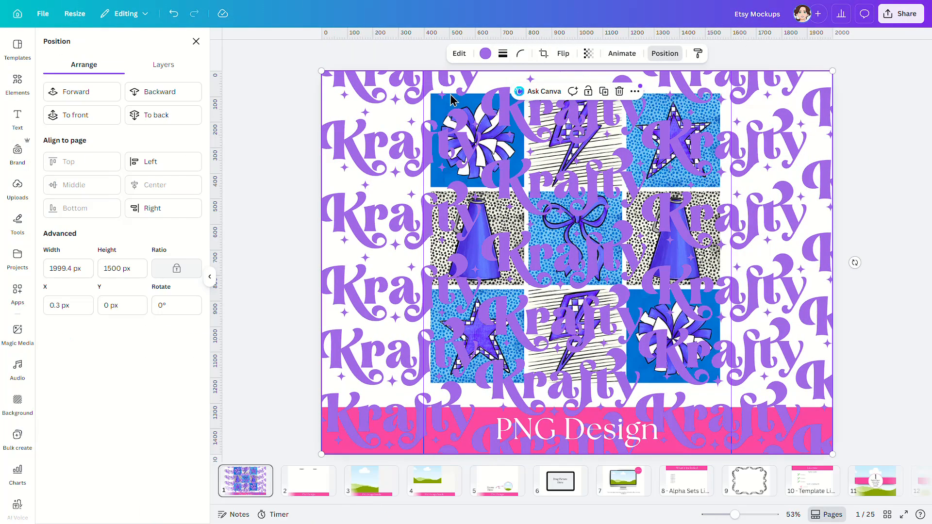
left_click(170, 69)
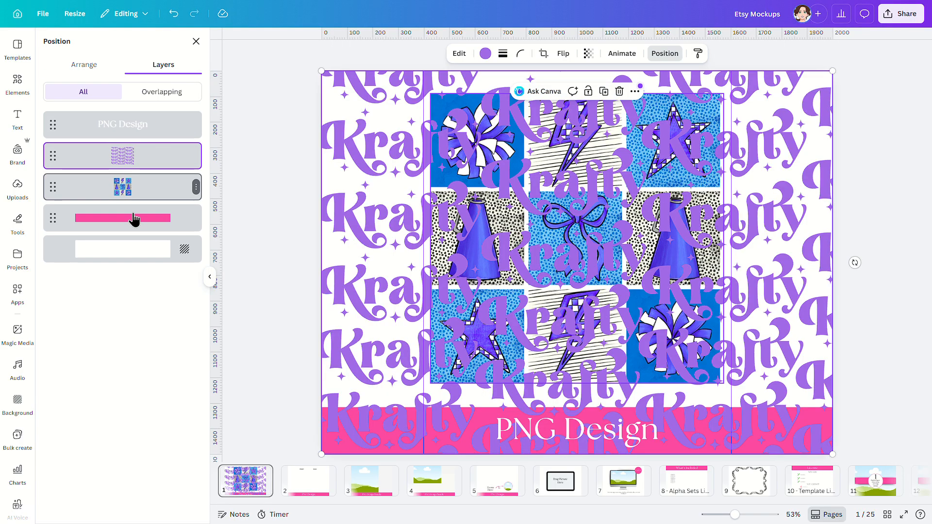
left_click_drag(133, 218, 135, 154)
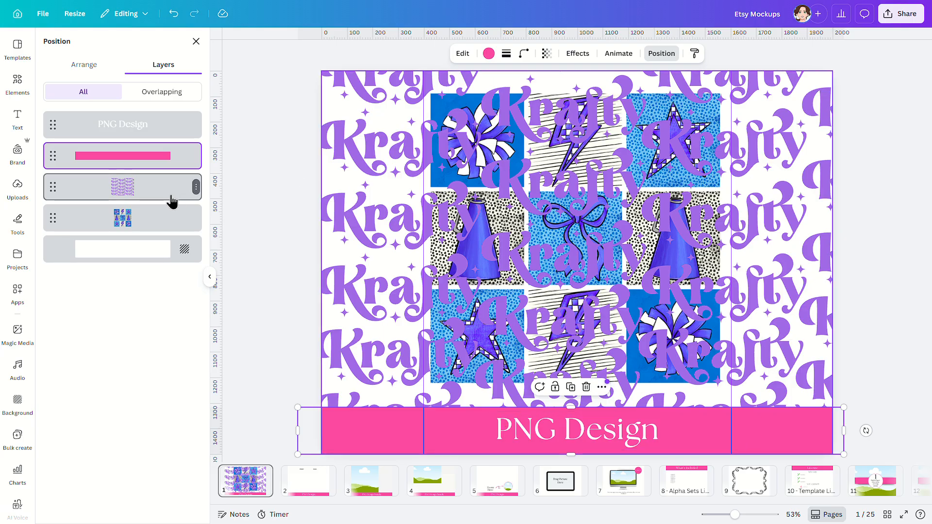
Select the Krafty logo pattern and recolor it from the document colors to white.
left_click(152, 193)
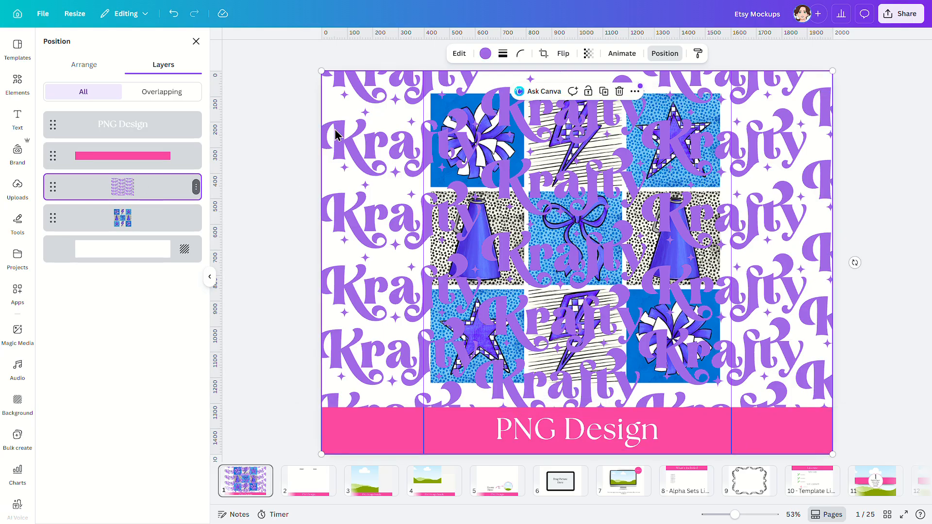
left_click(485, 54)
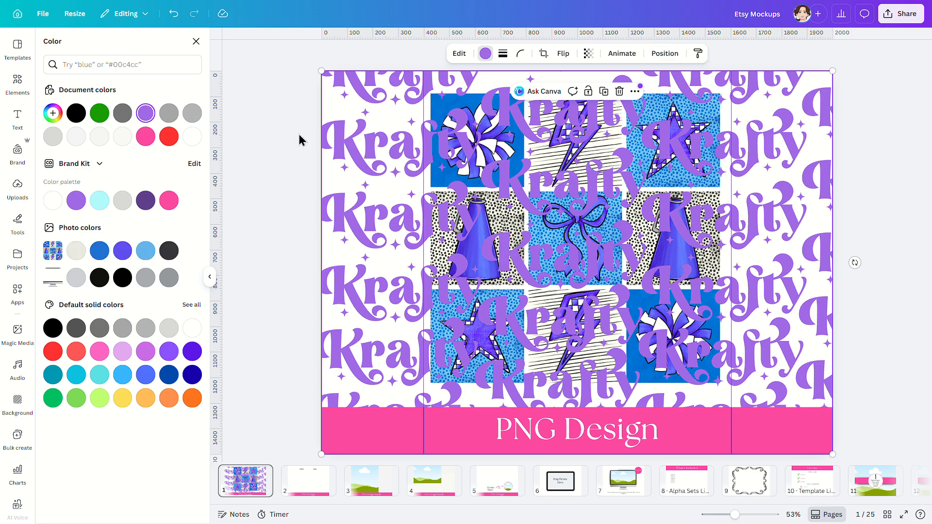
left_click(195, 137)
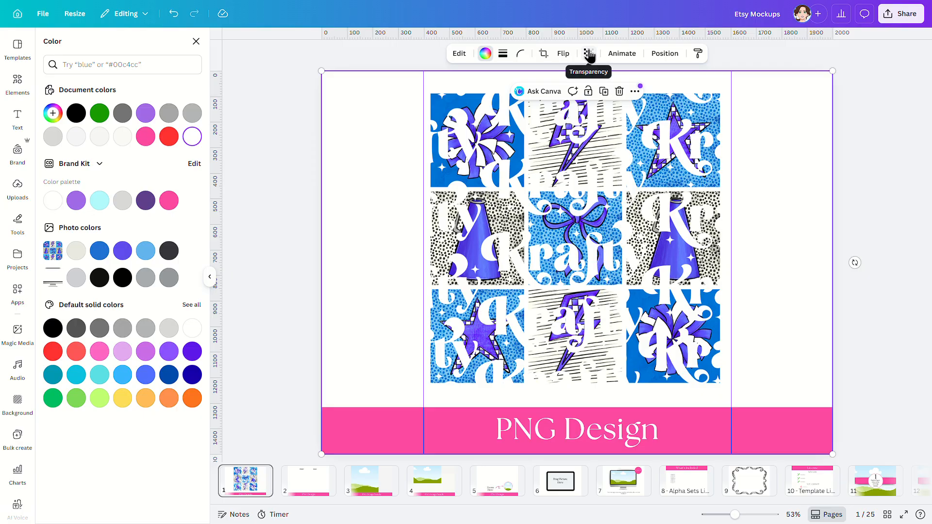
Set the white Krafty pattern's transparency to 45 and deselect it.
left_click(589, 54)
mouse_move(610, 97)
left_mouse_down()
mouse_move(576, 99)
mouse_move(619, 95)
left_mouse_up()
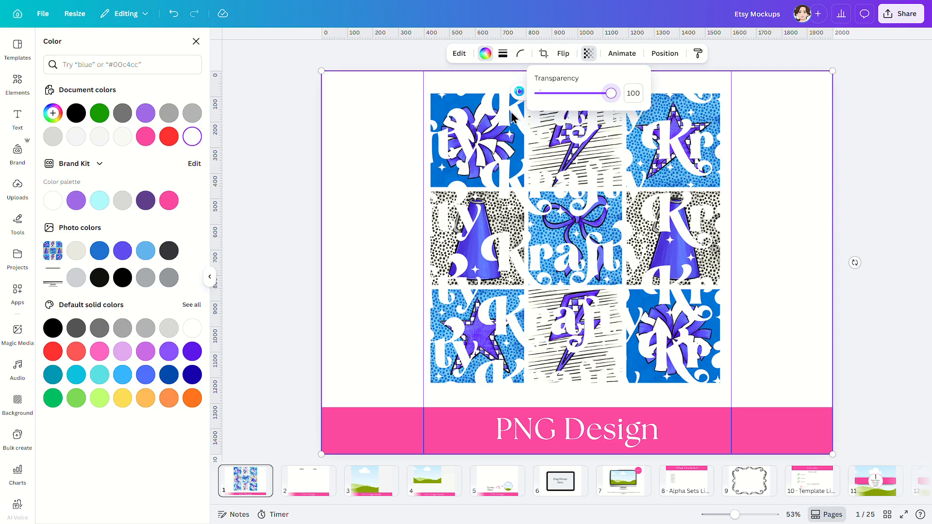
left_click_drag(611, 99, 577, 103)
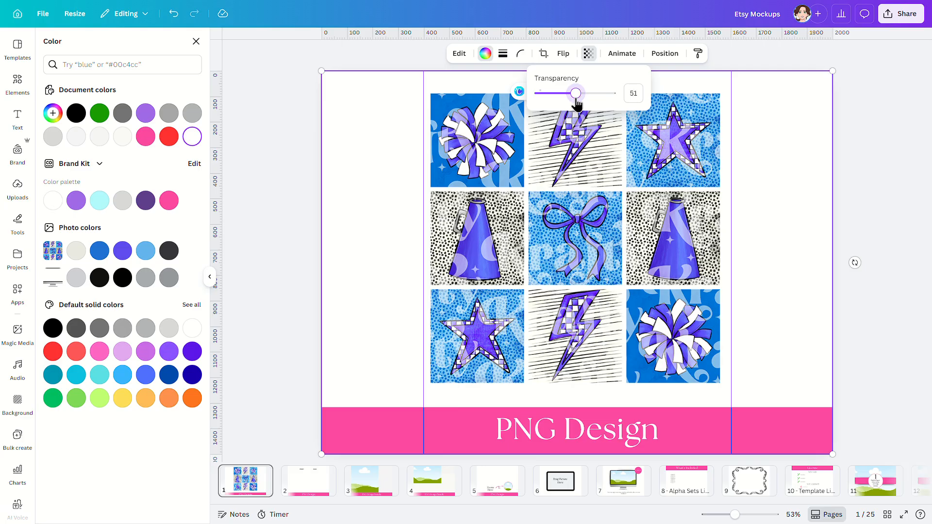
left_click_drag(577, 103, 572, 106)
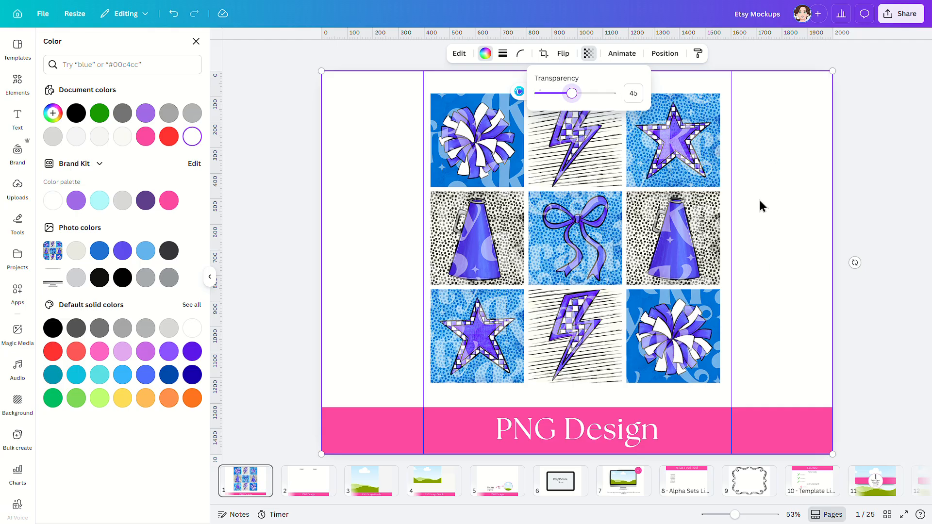
left_click(770, 180)
double_click(772, 165)
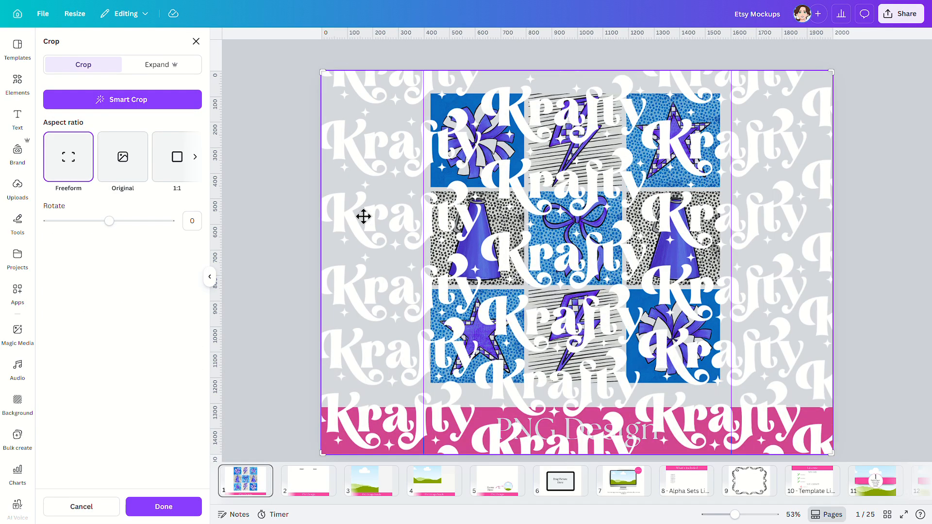
left_click(312, 255)
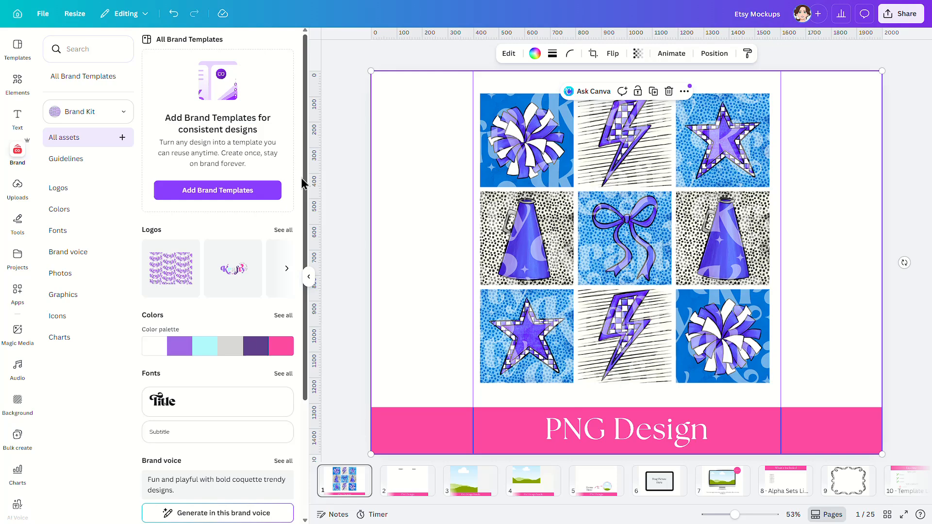
left_click(345, 137)
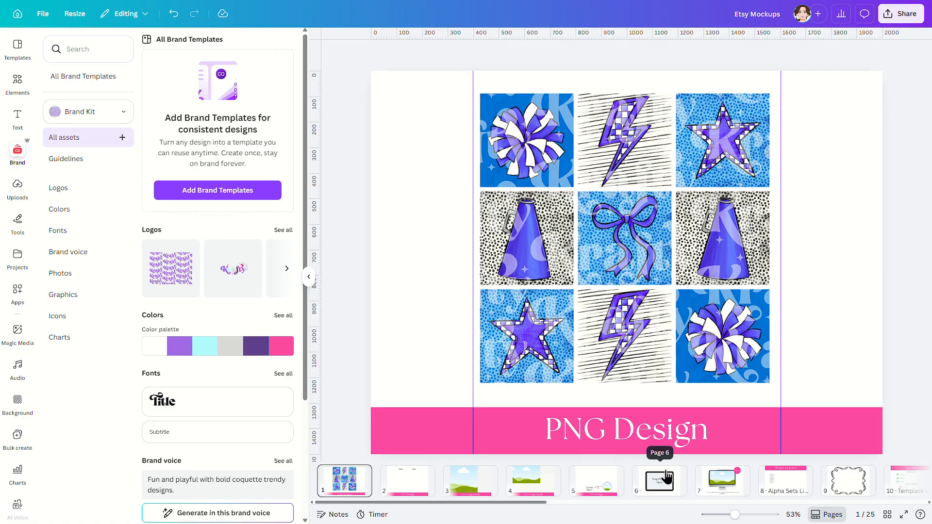
Examine the What's Included page, the License page and the digital paper mockups on pages 11 and 14, including their text and icon elements.
left_click(779, 483)
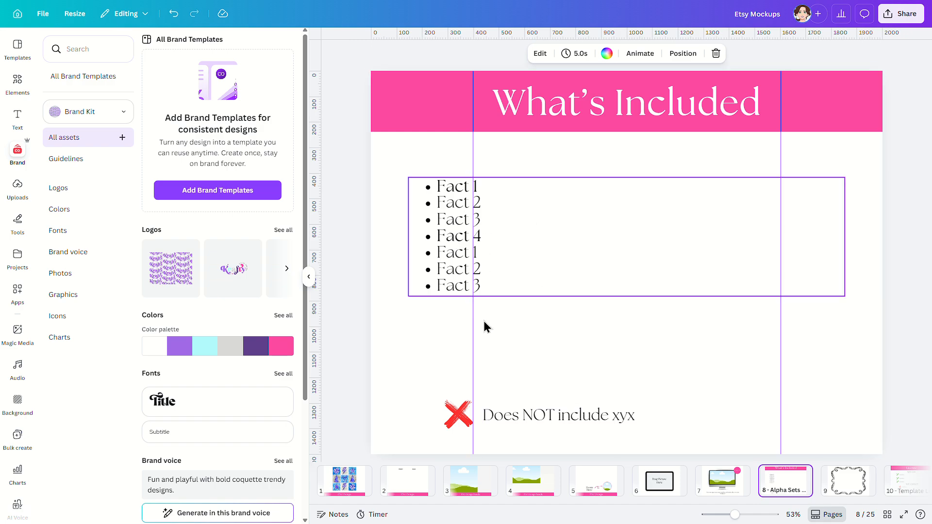
left_click_drag(415, 365, 838, 441)
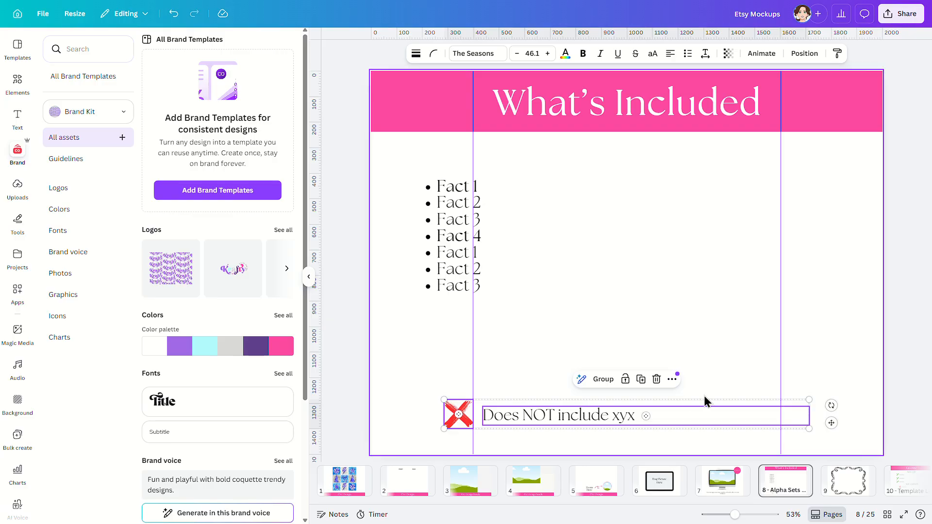
left_click(852, 373)
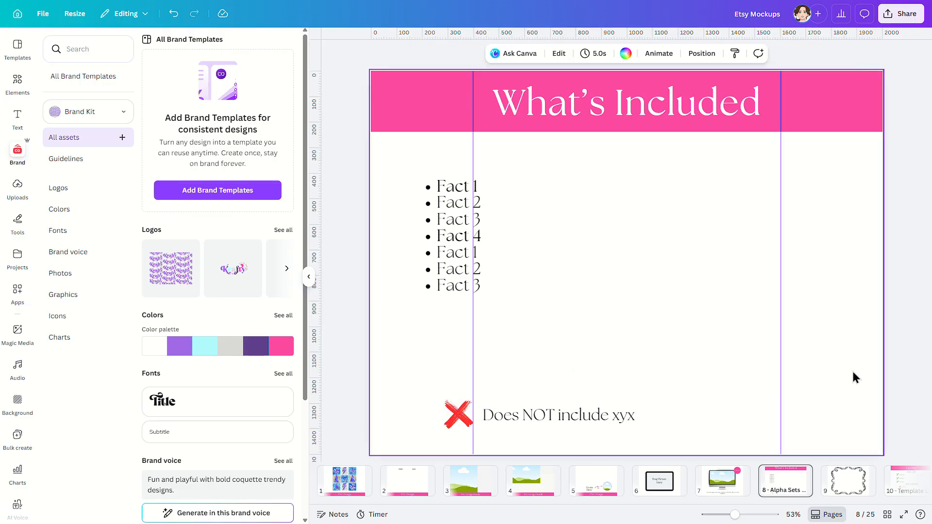
left_click_drag(502, 505, 656, 491)
left_click(491, 489)
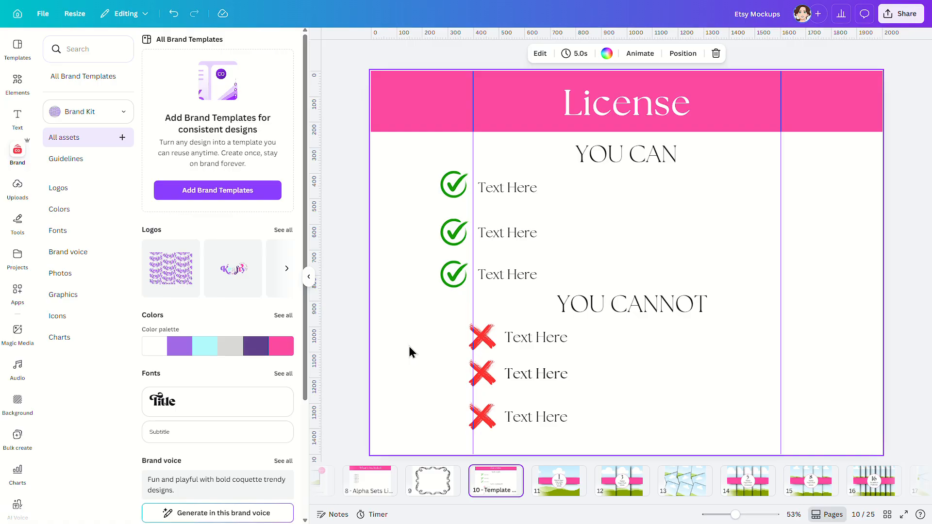
left_click(309, 276)
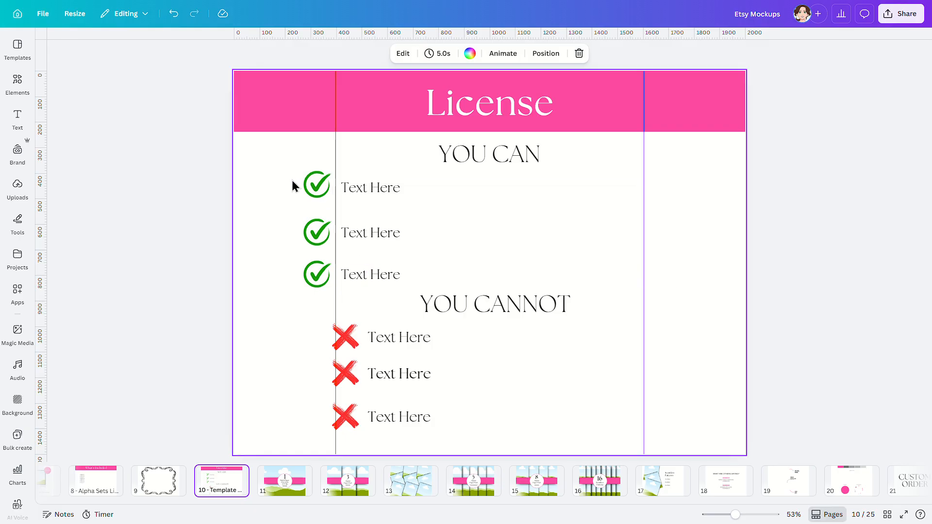
left_click_drag(286, 150, 521, 437)
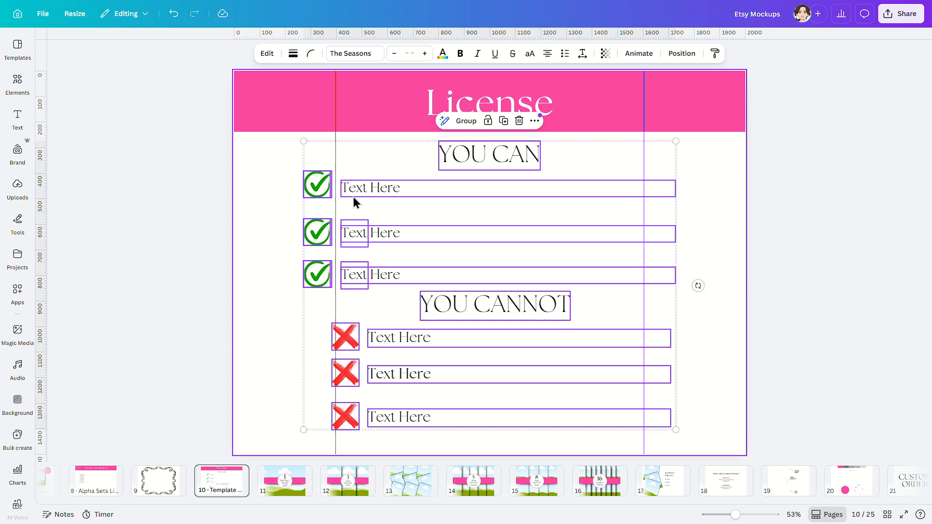
left_click(277, 188)
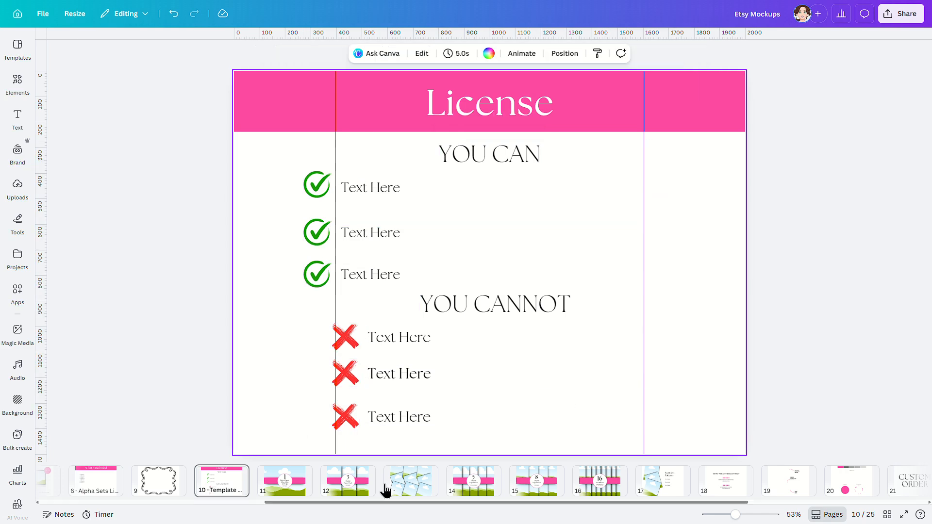
left_click(285, 485)
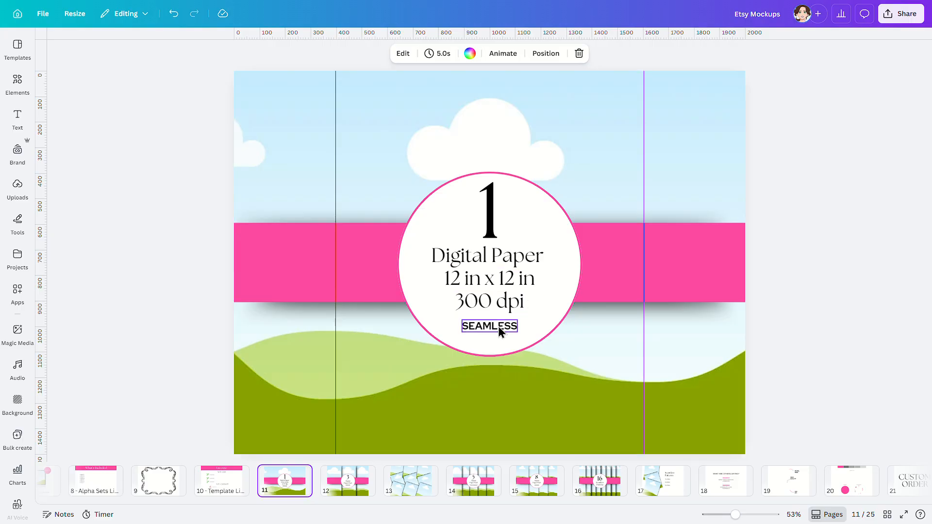
left_click(478, 475)
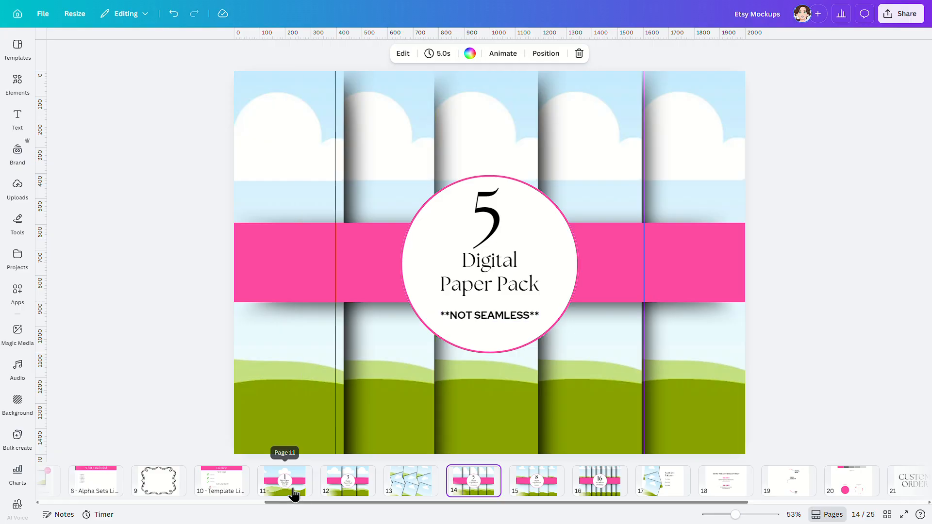
Fill page 11's background frame with the leopard print from the 08 - Digital Papers folder in Google Drive.
left_click(290, 488)
left_click(28, 290)
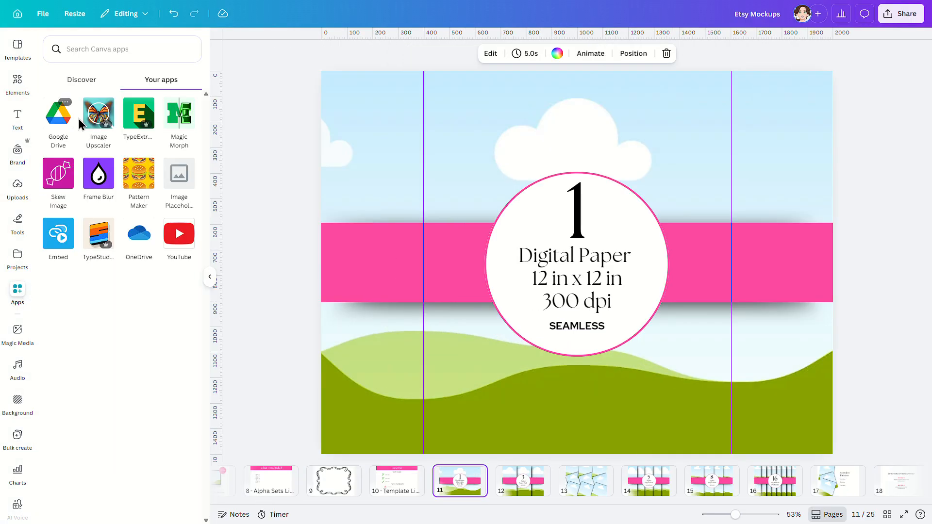
left_click(58, 116)
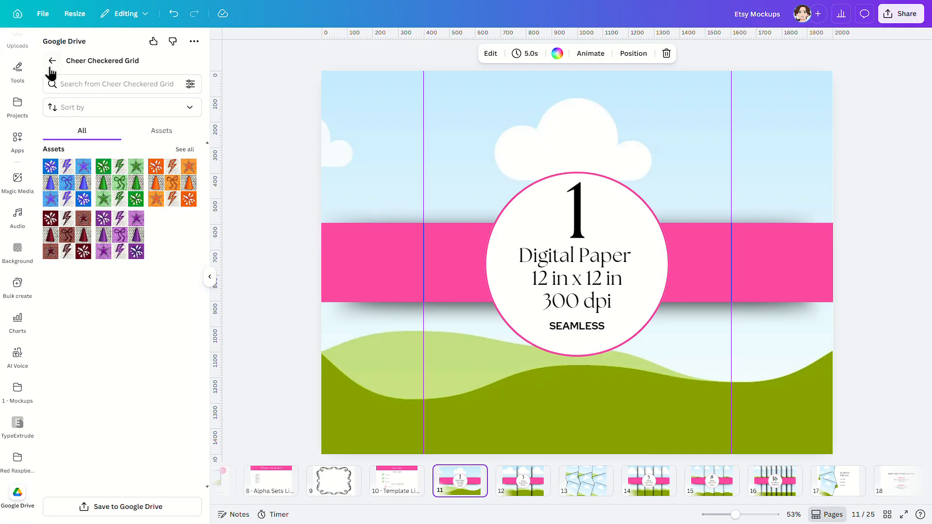
left_click(52, 63)
left_click(52, 62)
left_click(51, 62)
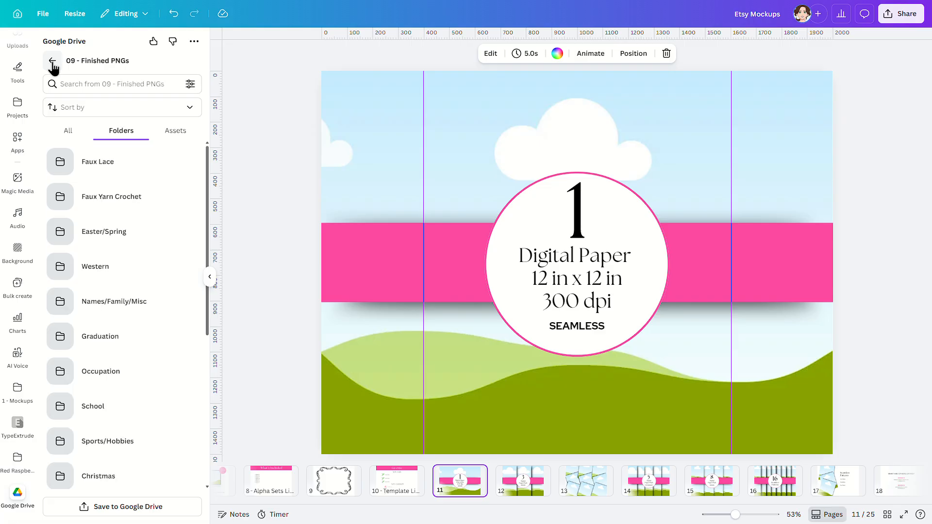
left_click(52, 62)
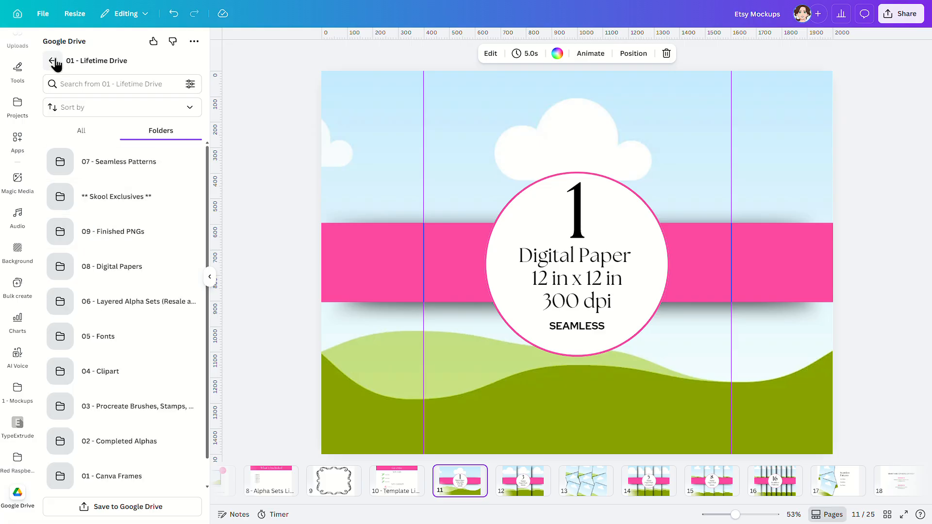
left_click(133, 269)
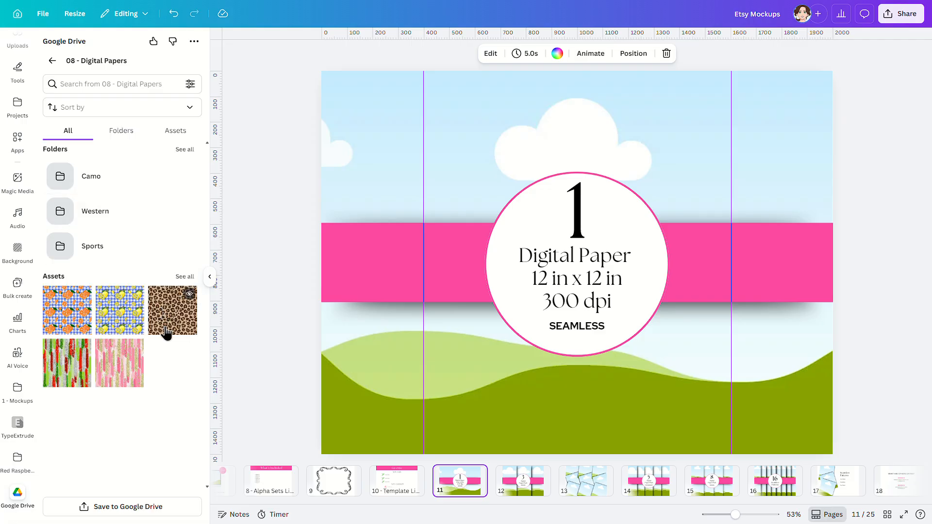
left_click_drag(184, 308, 381, 213)
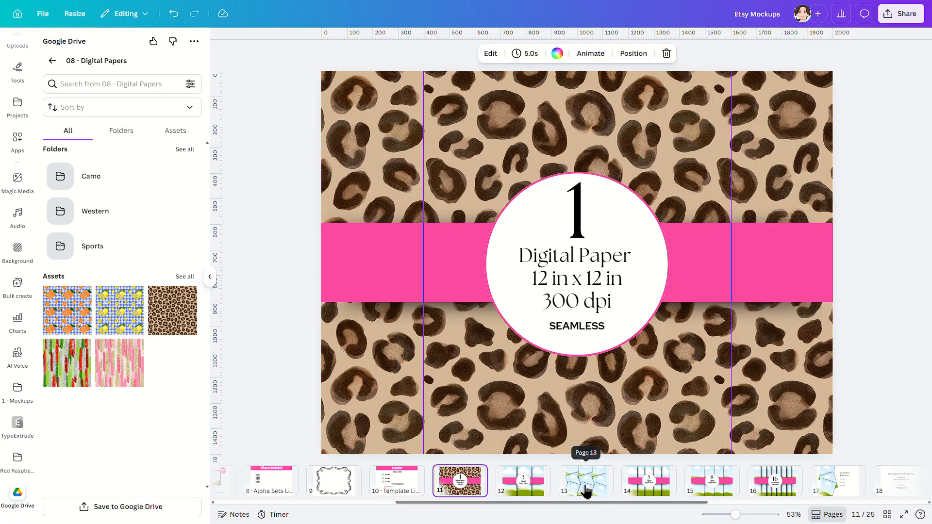
On page 16's 16 Seamless Patterns mockup, fill the first two lower frames with the orange and the lemon gingham papers.
left_click(528, 488)
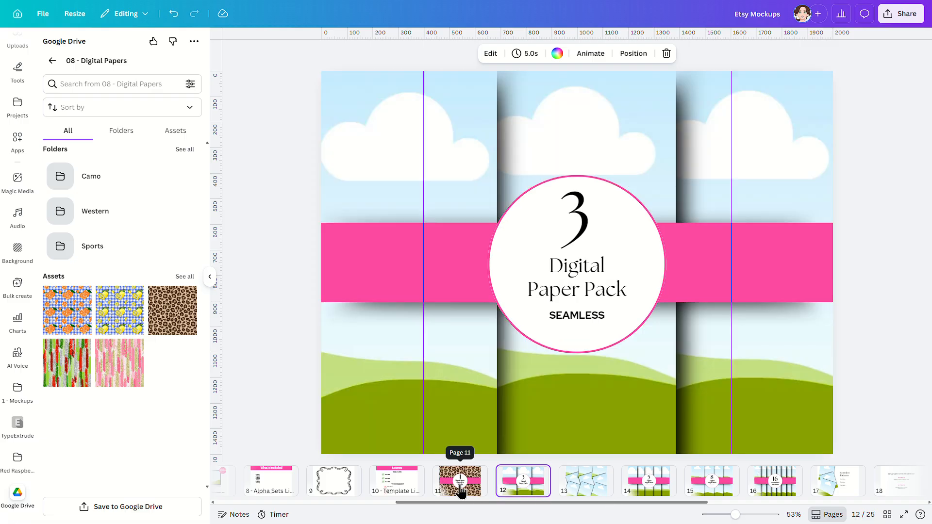
left_click(461, 491)
left_click(515, 489)
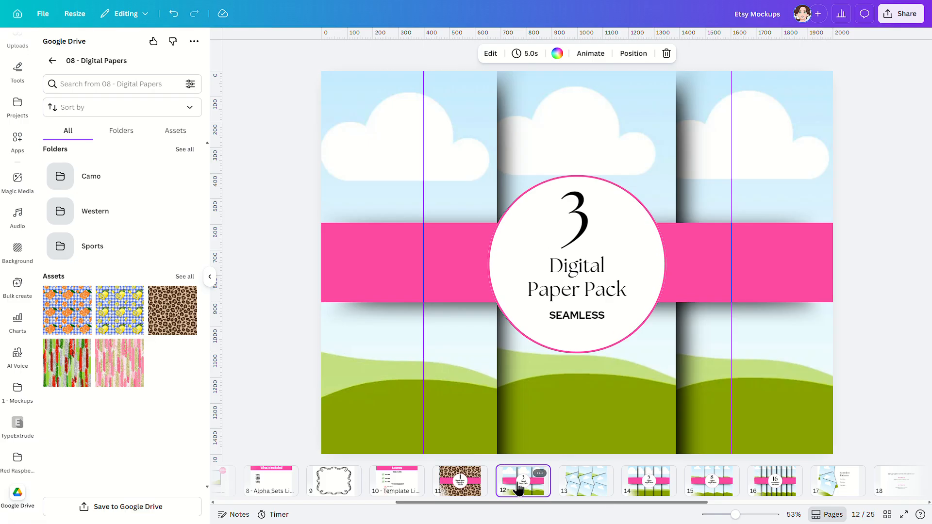
left_click(635, 482)
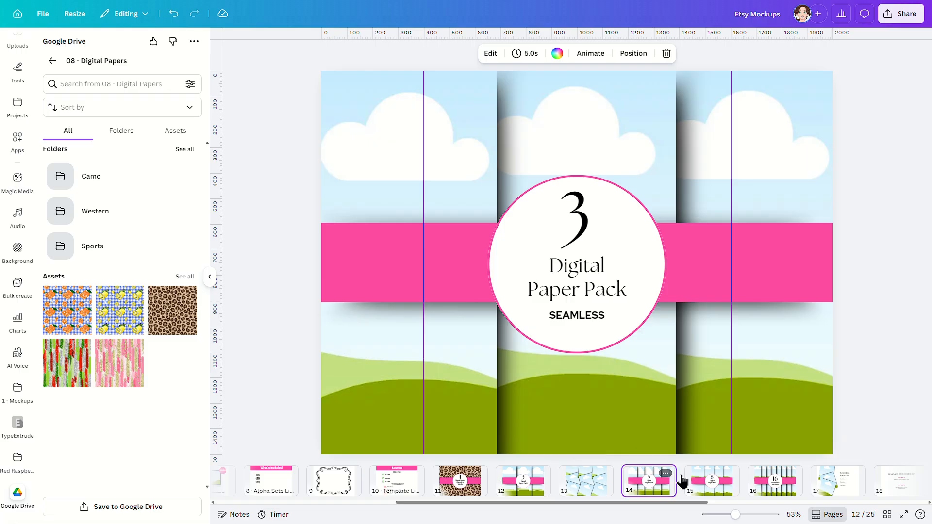
left_click(710, 483)
left_click(785, 482)
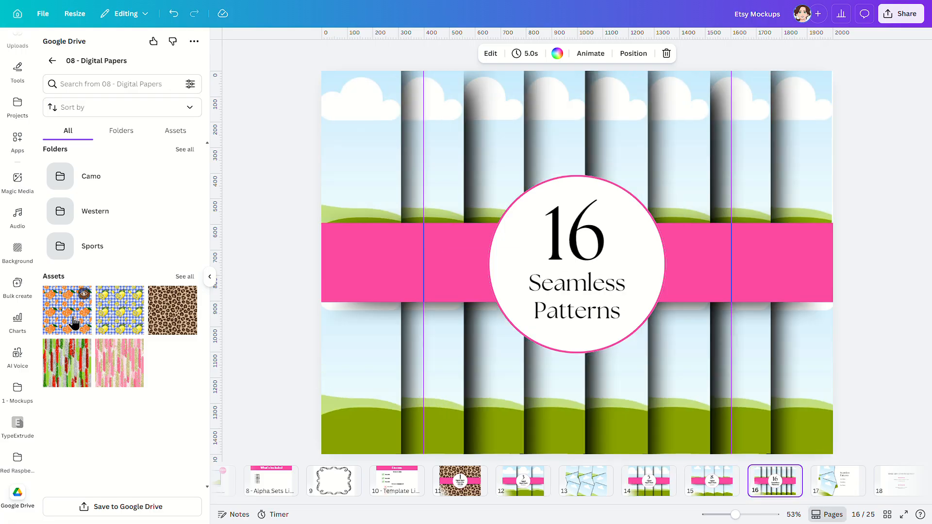
left_click_drag(72, 321, 345, 349)
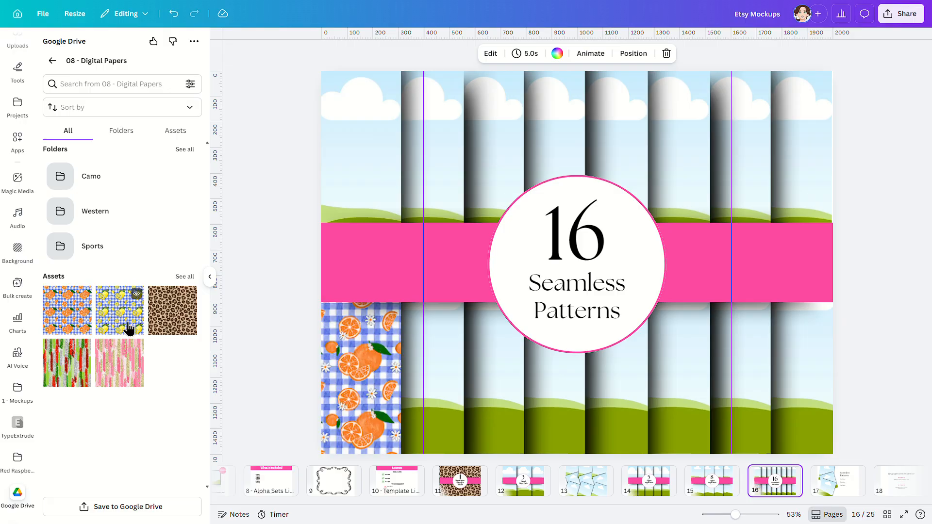
left_click_drag(129, 328, 451, 370)
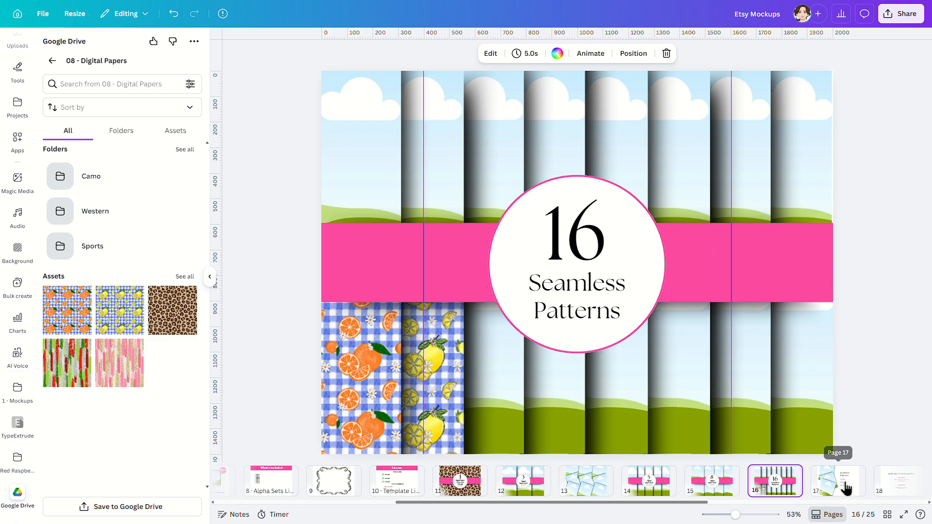
Review the Seamless Patterns mockup on page 17, the customer reviews on page 18 and the detail callouts on page 19.
left_click(843, 481)
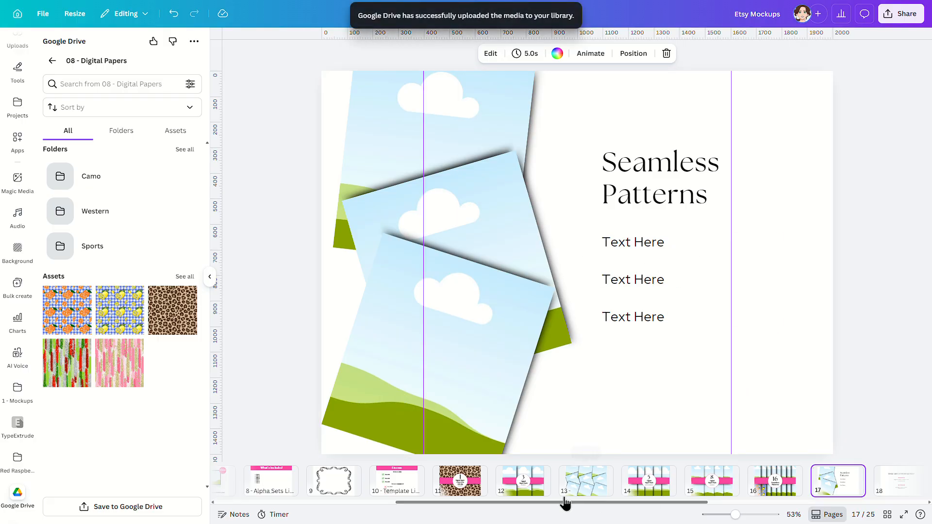
scroll(510, 505, "right", 3)
scroll(634, 511, "right", 3)
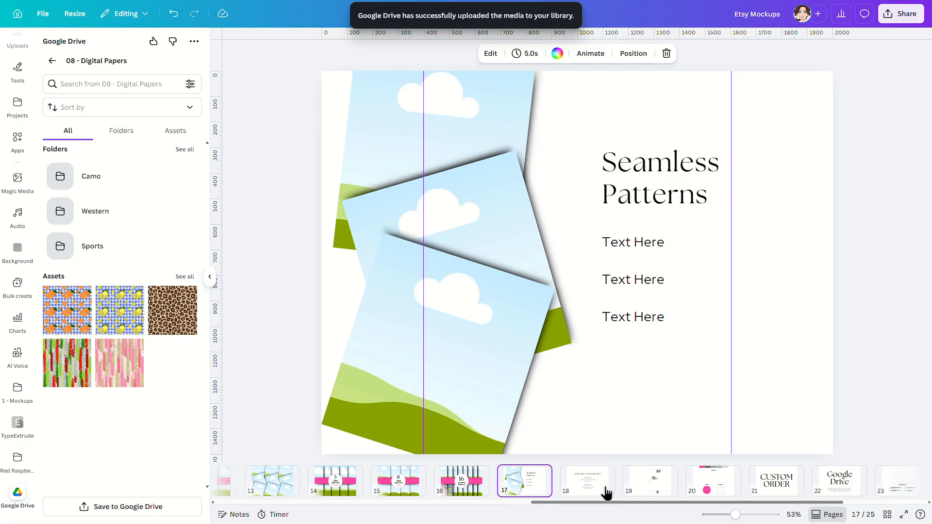
left_click(593, 489)
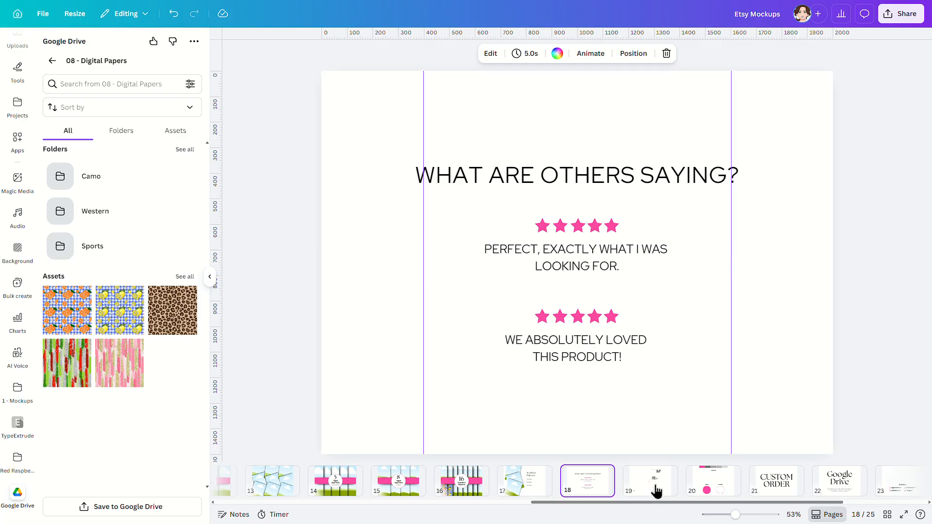
left_click(657, 489)
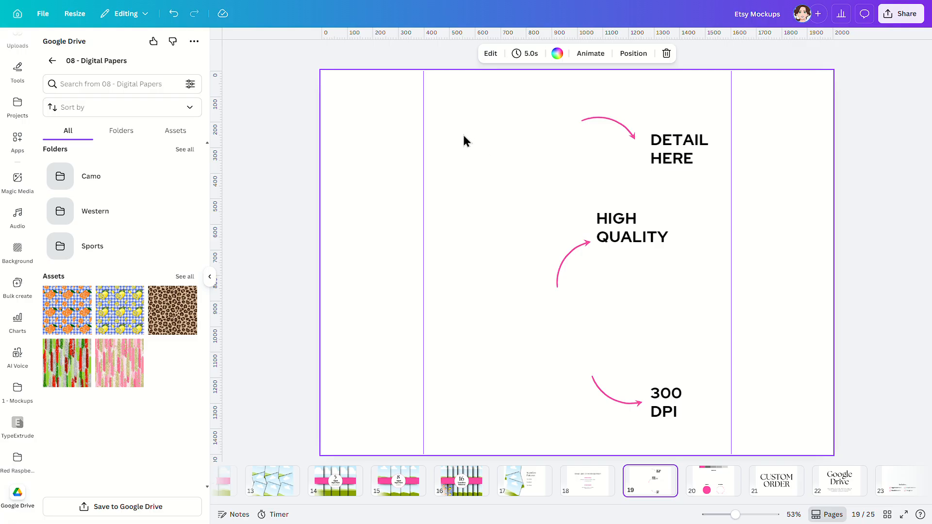
left_click_drag(360, 95, 546, 431)
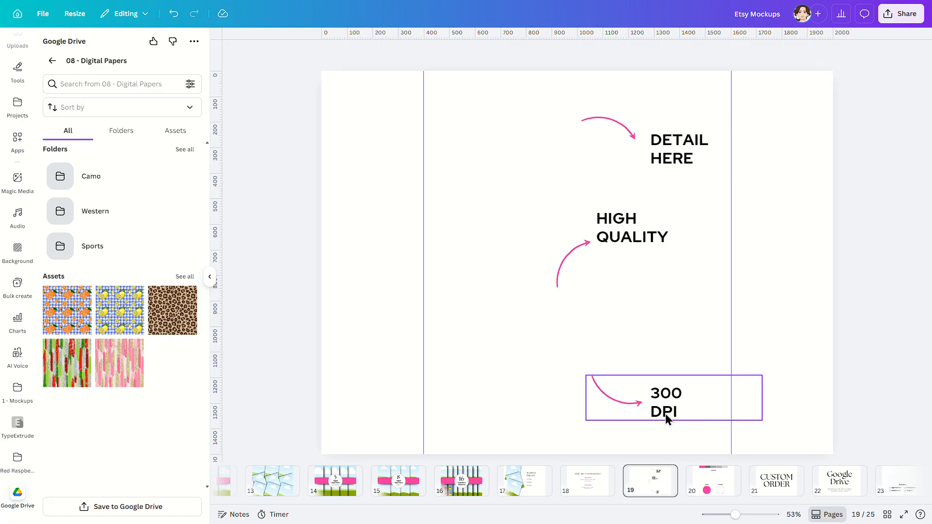
Review the logo board on page 20, the Custom Order and Google Drive pages, and the Includes checklist on page 23.
left_click(707, 489)
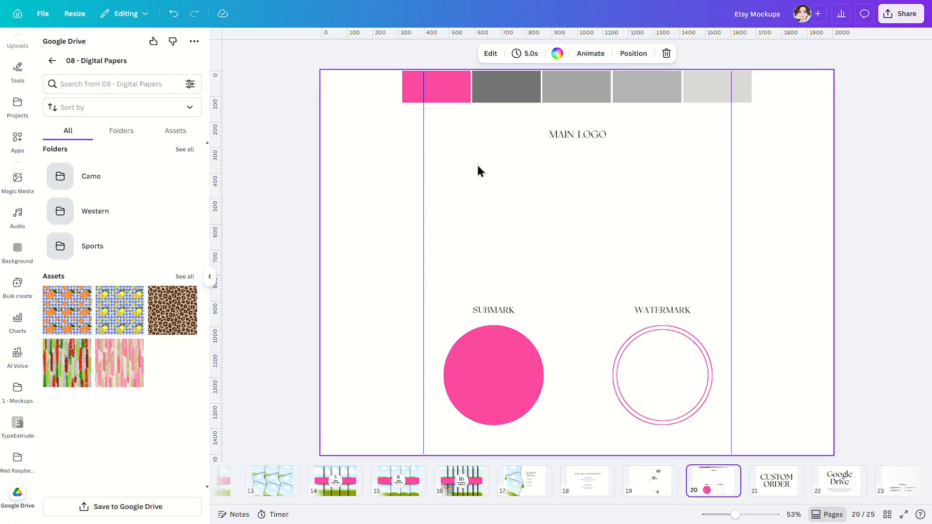
left_click_drag(453, 159, 726, 276)
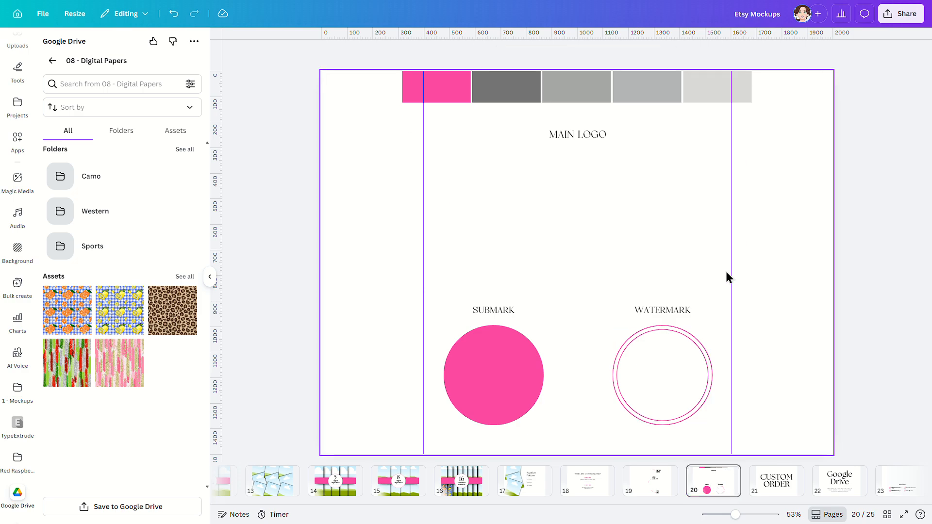
left_click_drag(390, 330, 542, 424)
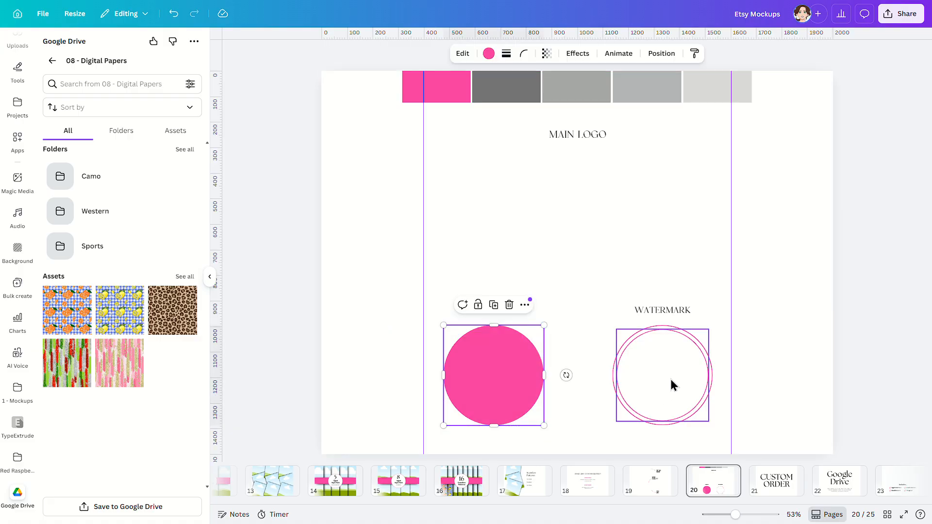
left_click(782, 491)
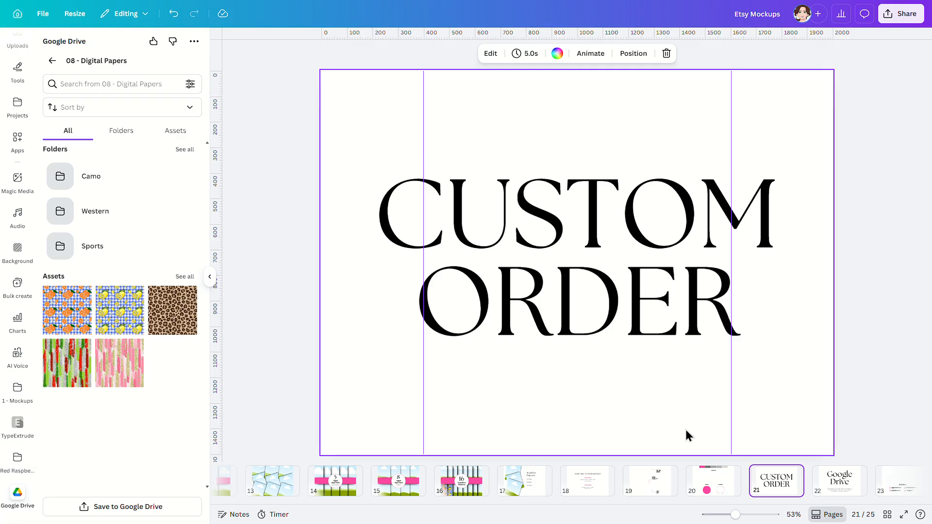
left_click(845, 489)
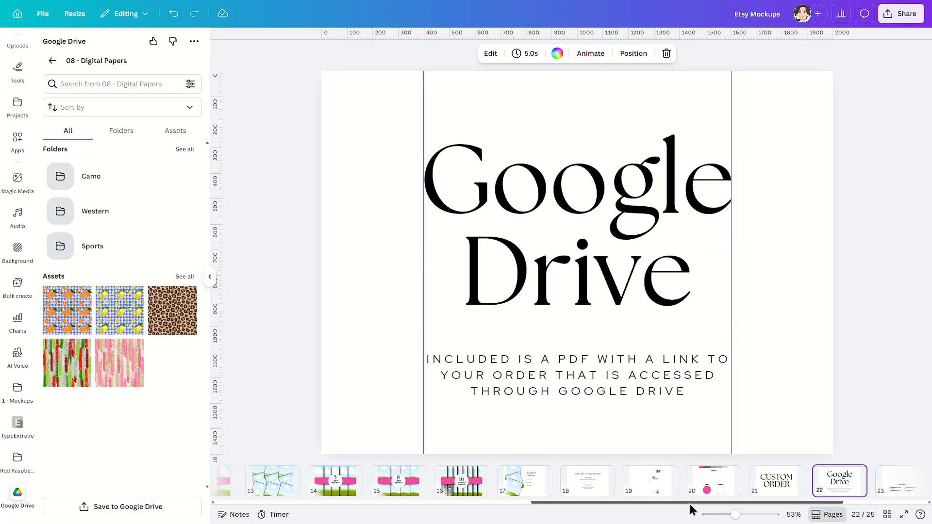
left_click_drag(691, 504, 798, 500)
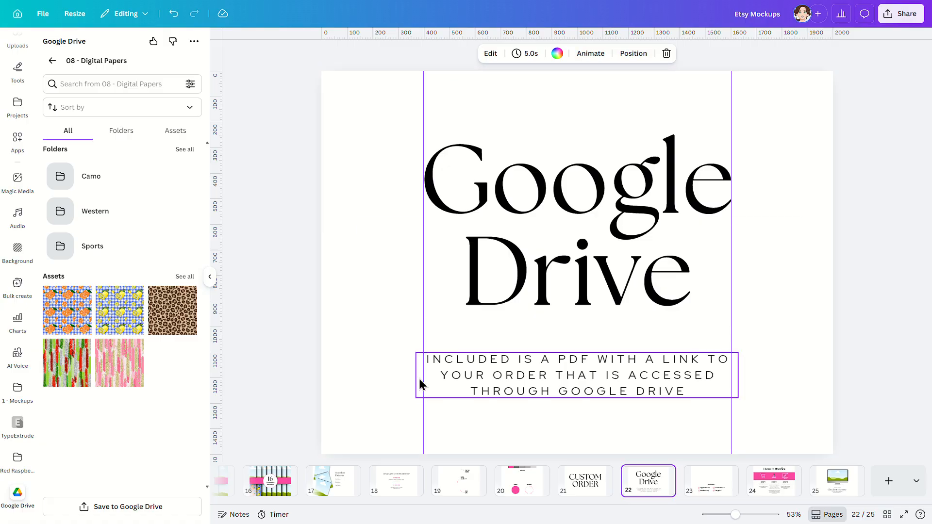
left_click(715, 490)
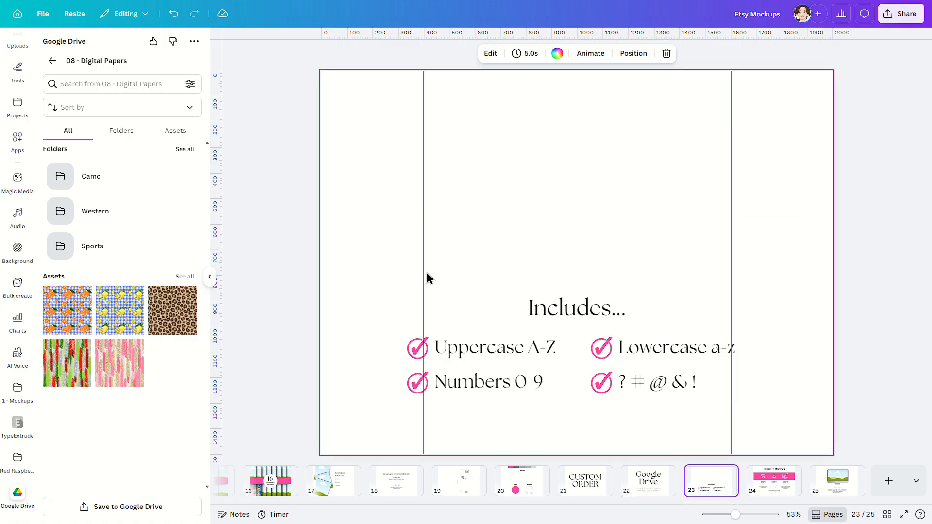
left_click_drag(427, 274, 857, 432)
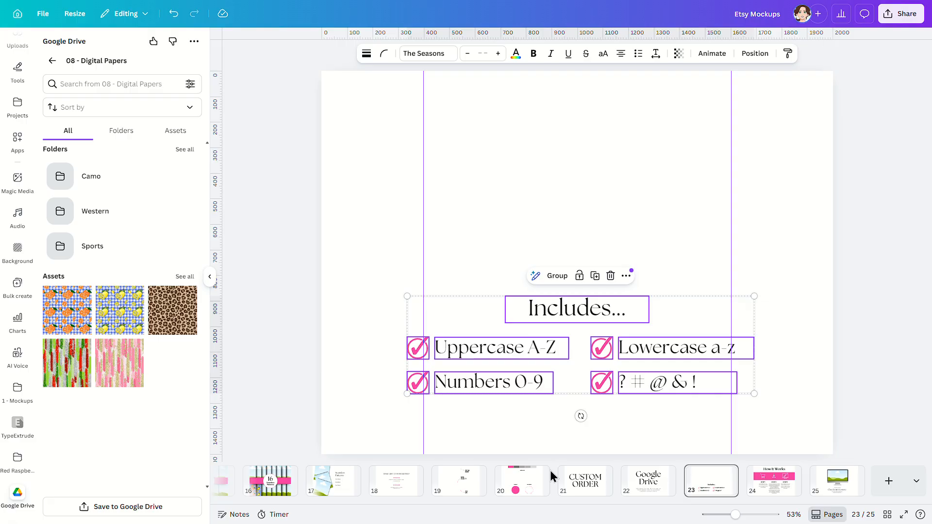
Compare pages 1 and 23 from the page overview, and examine the How It Works and Check out my store pages.
left_click(887, 514)
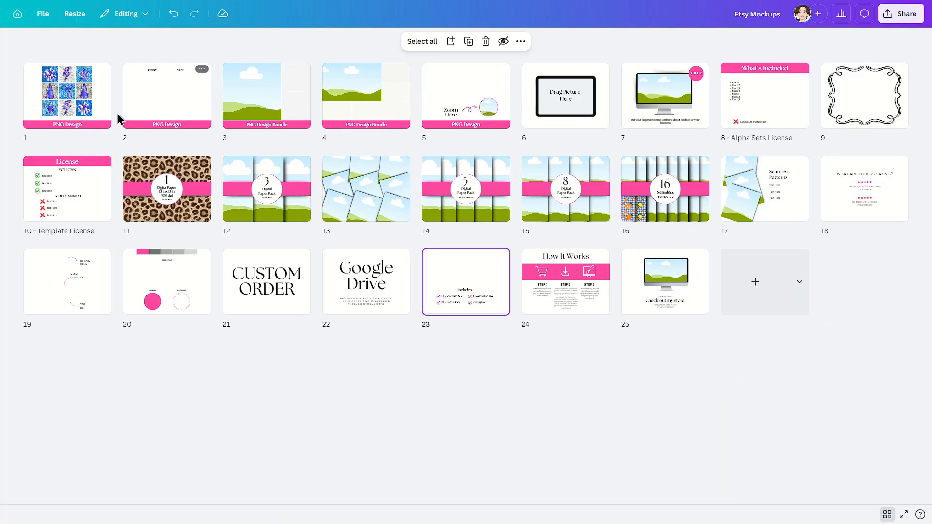
double_click(73, 107)
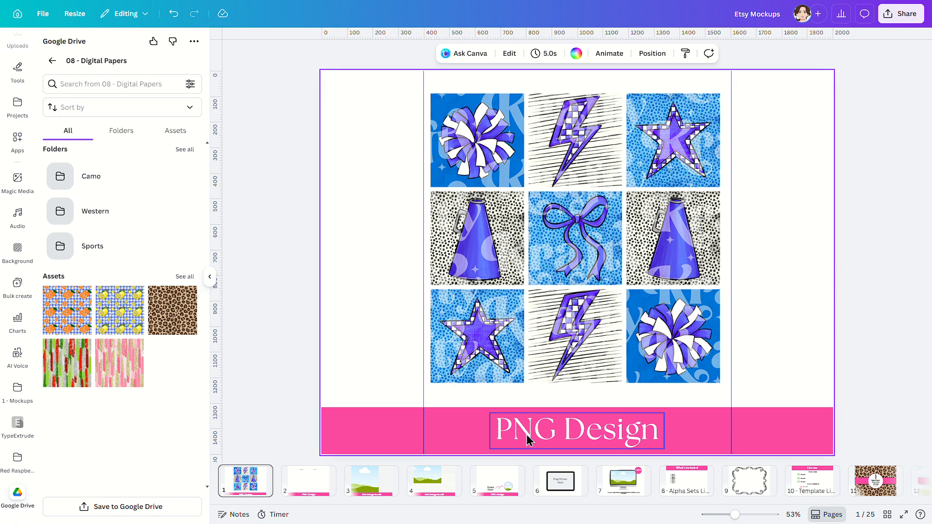
left_click(887, 514)
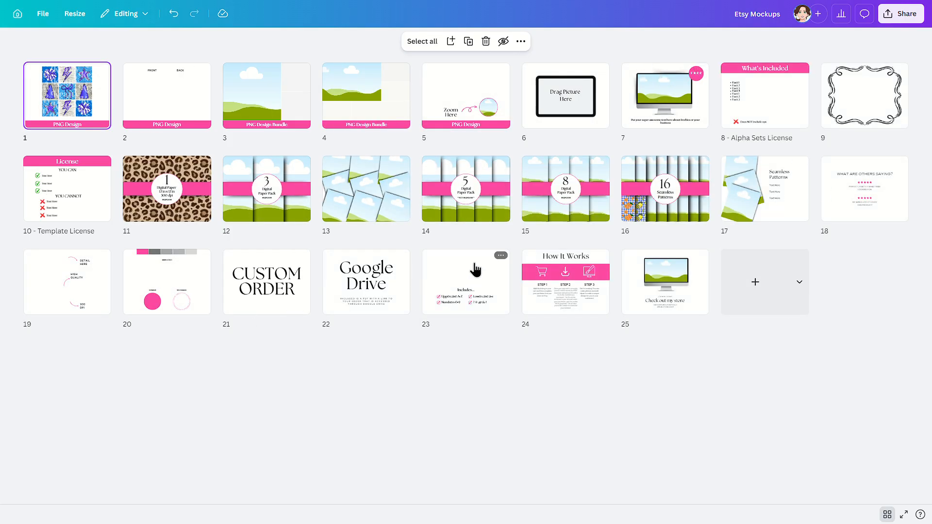
double_click(455, 251)
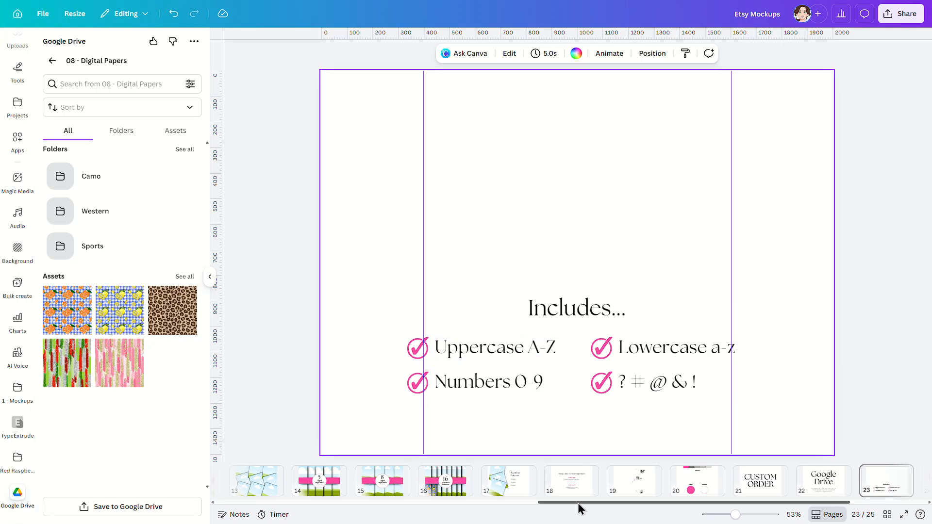
scroll(579, 507, "right", 3)
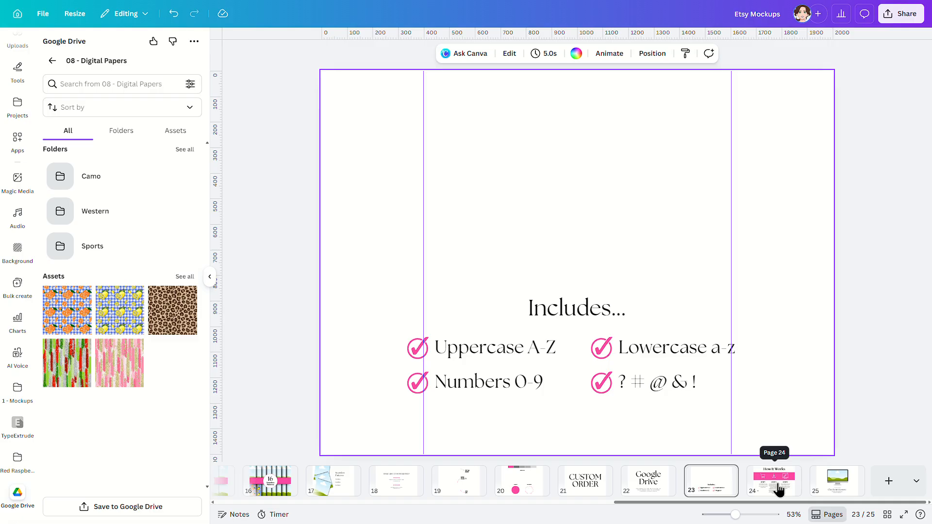
left_click(779, 490)
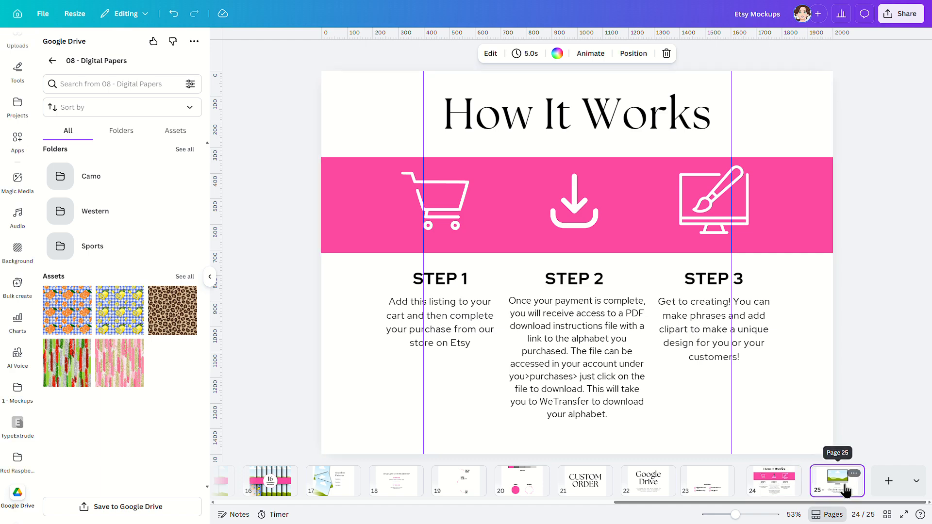
left_click(827, 488)
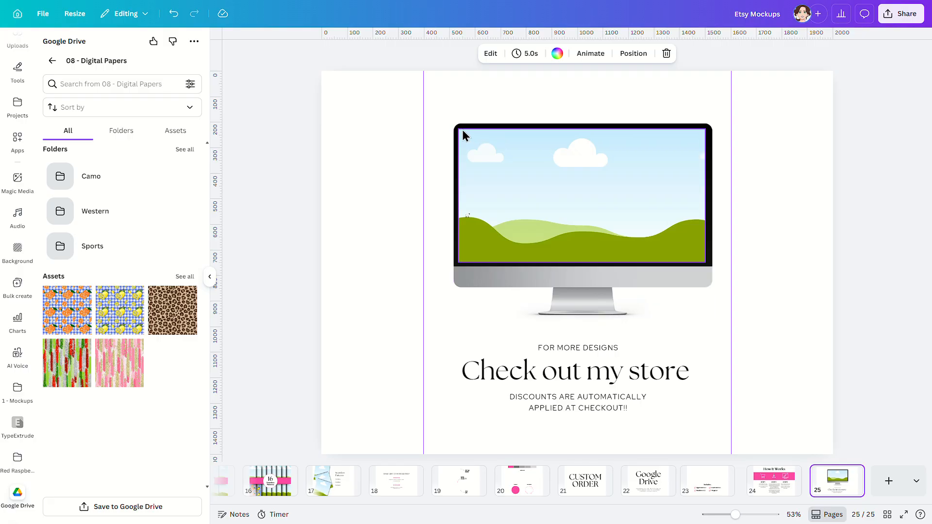
Open the PNG Design Bundle mockup on page 3 and return Google Drive to its top-level folder list.
left_click(887, 514)
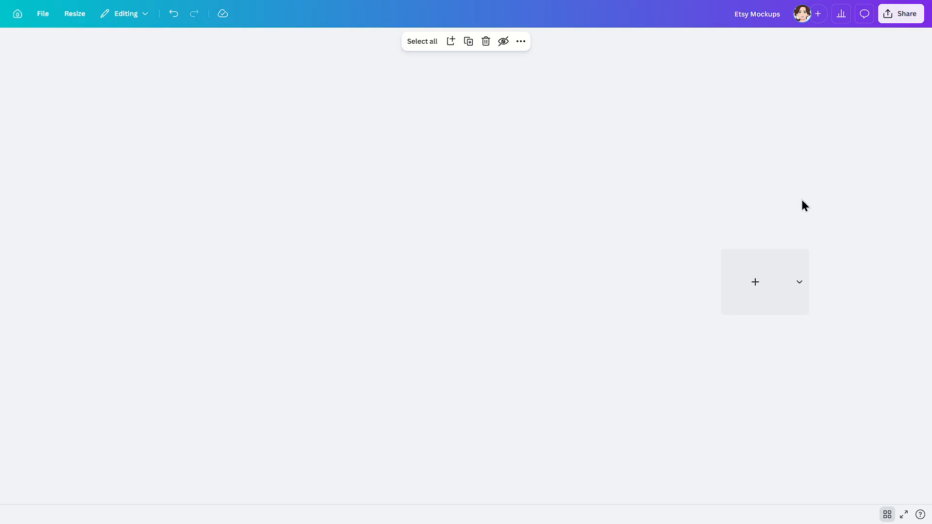
left_click(261, 106)
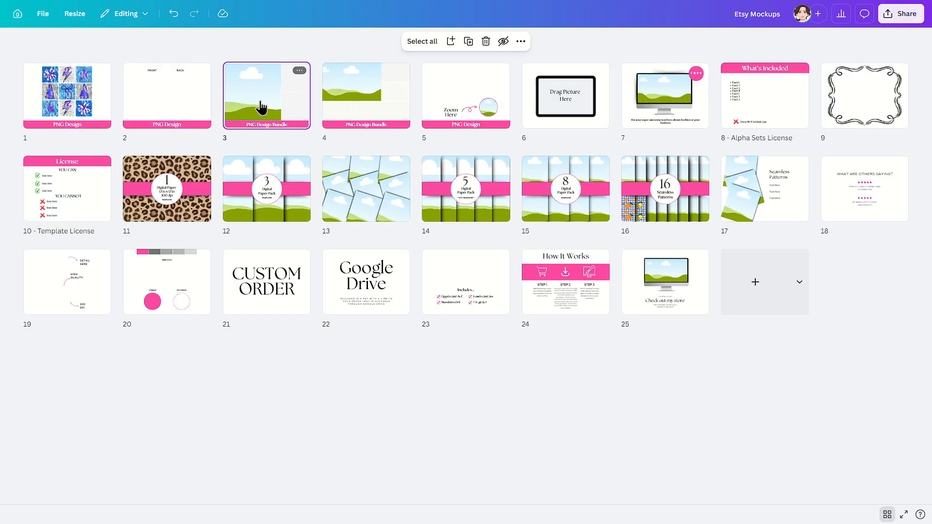
double_click(258, 106)
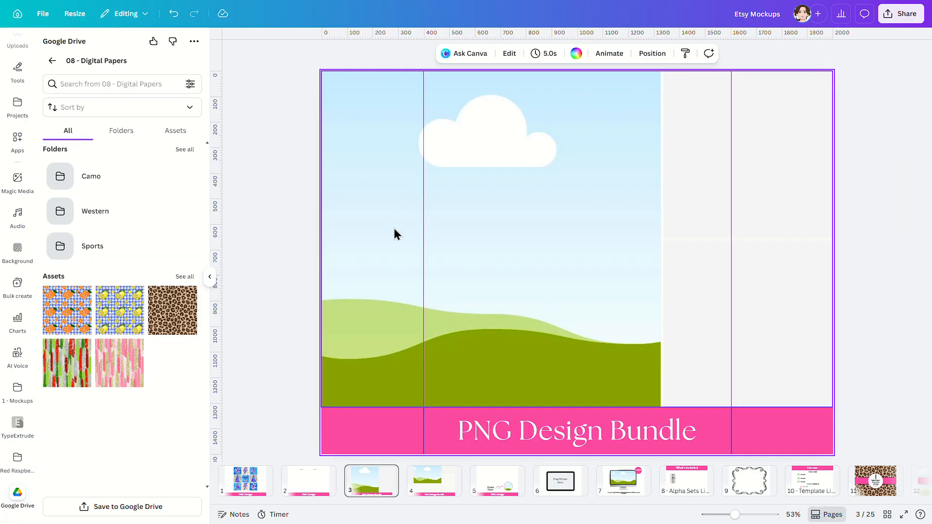
left_click(52, 61)
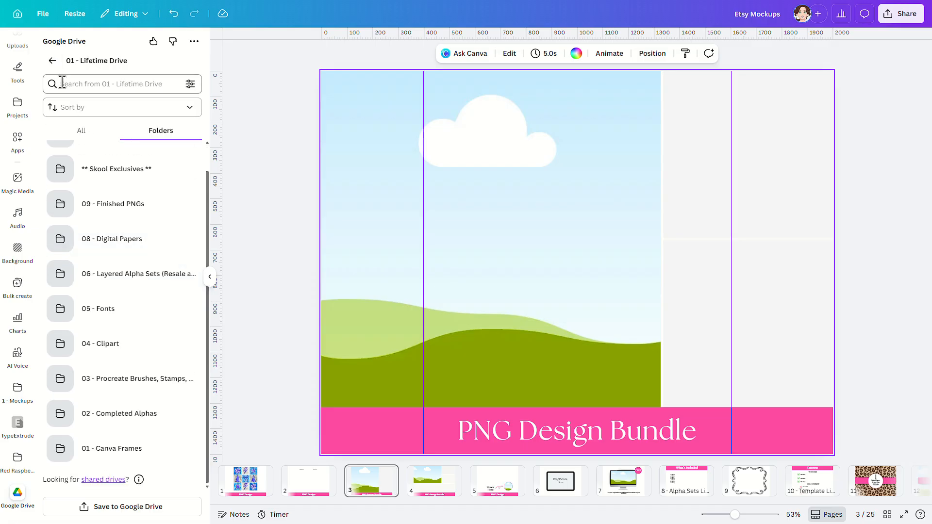
left_click(52, 61)
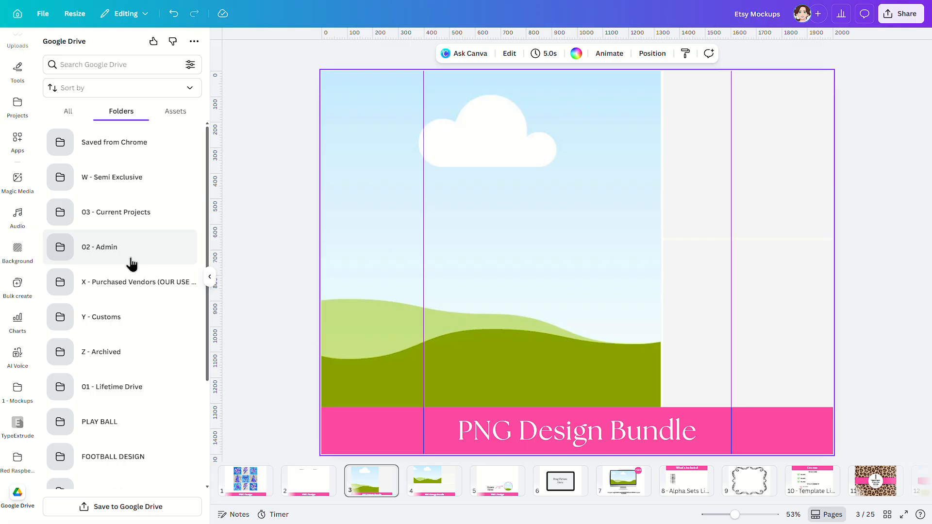
left_click(131, 262)
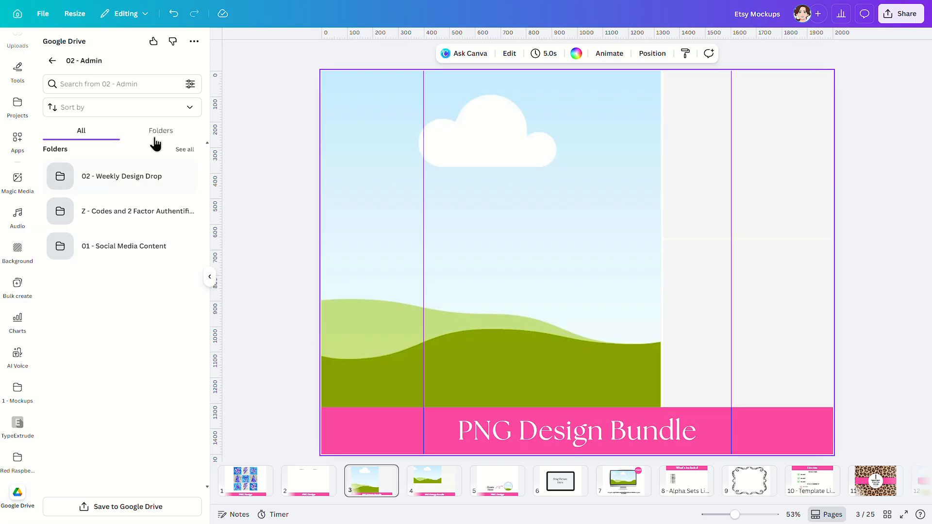
left_click(51, 61)
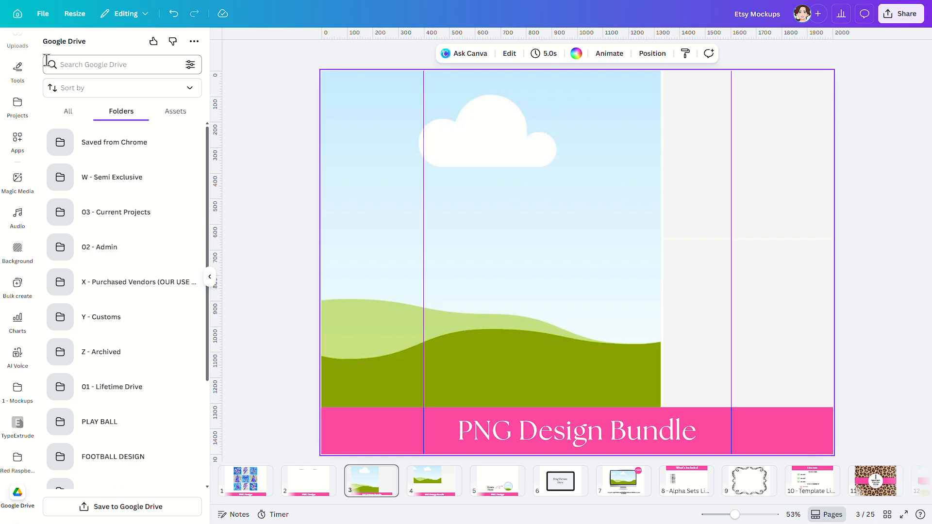
Fill page 3's large frame with the red T-shirt photo from the Entire Shop mockups' Gildan > G5000 Flat Lay folder.
scroll(156, 218, "down", 3)
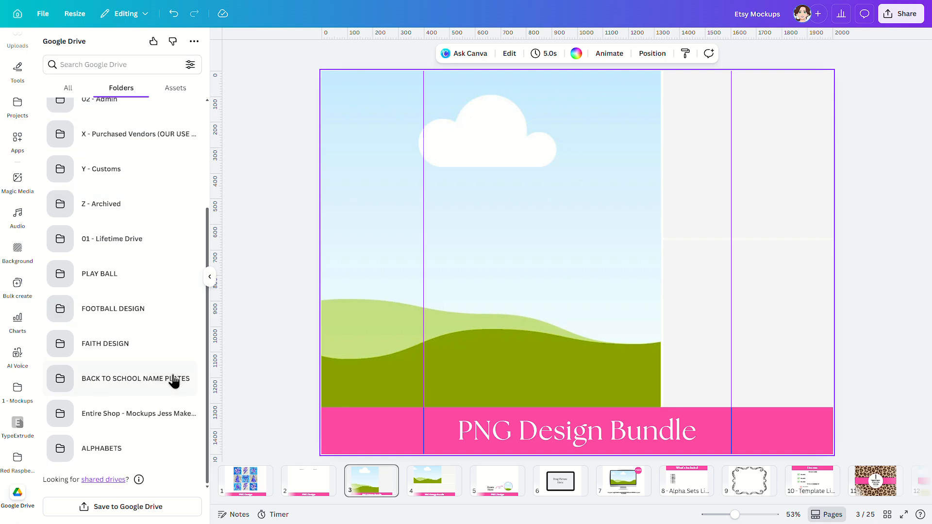
left_click(150, 415)
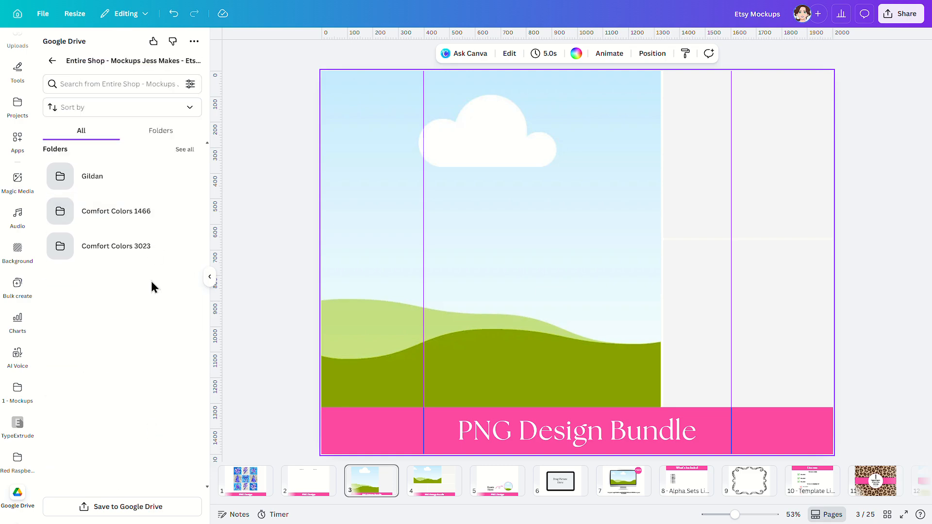
left_click(156, 181)
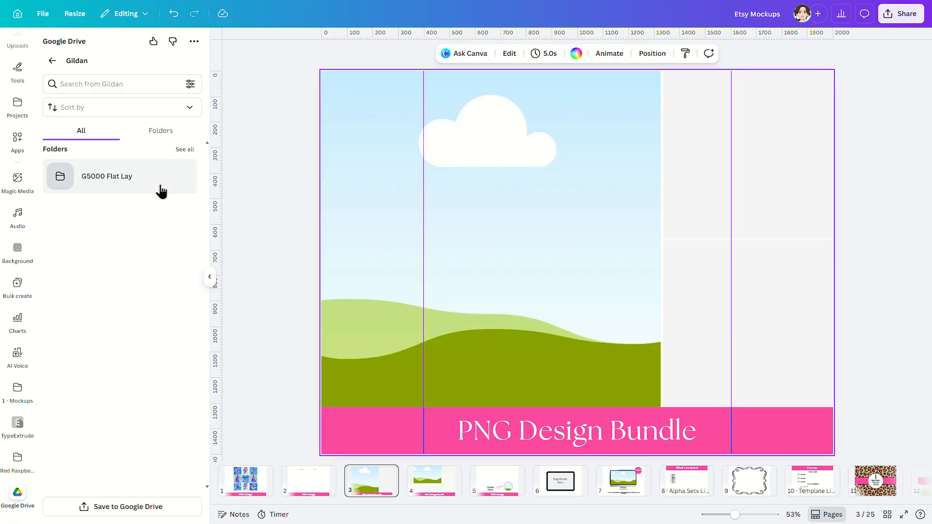
left_click(144, 182)
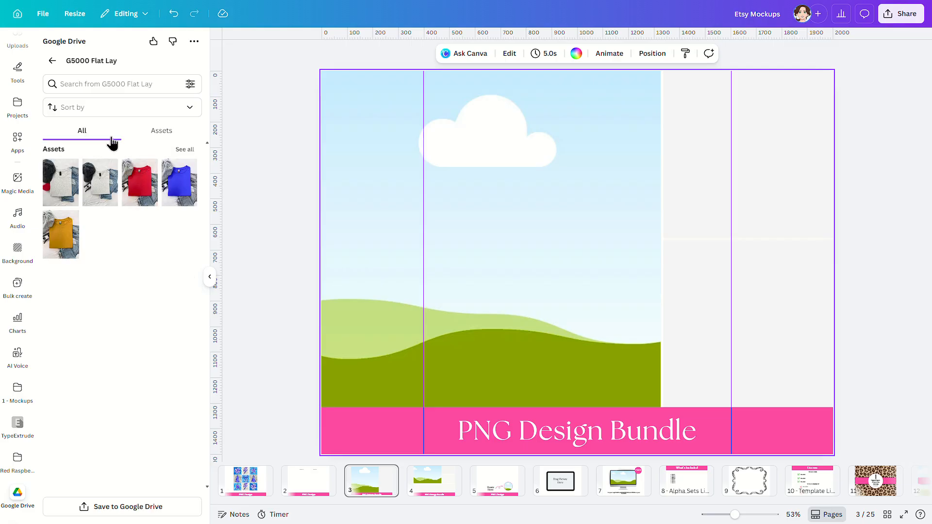
left_click_drag(138, 199, 392, 155)
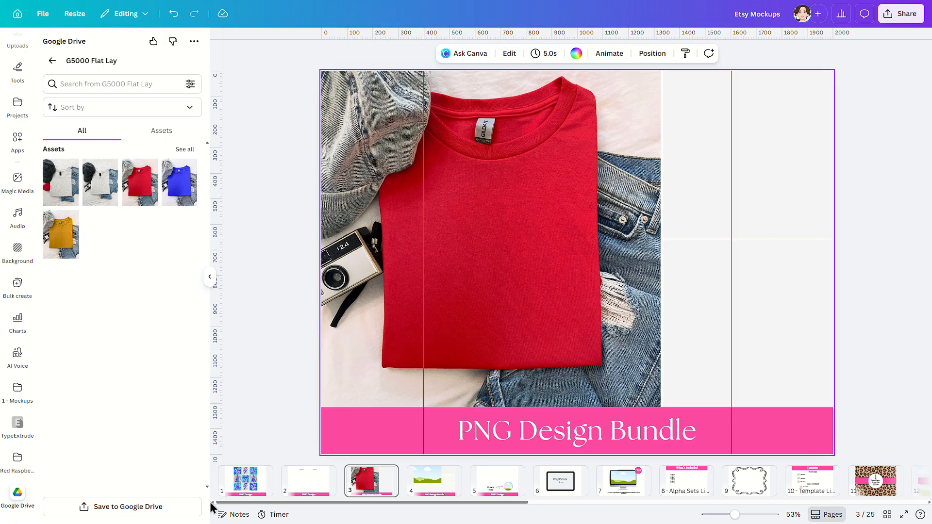
Copy the Krafty watermark from the PNG Design mockup on page 1 and paste it onto the PNG Design Bundle page 3.
left_click(244, 491)
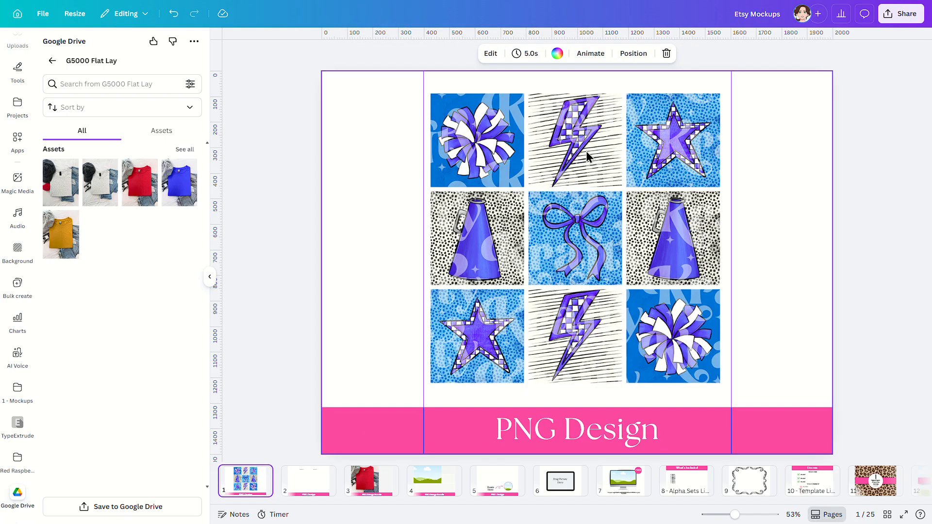
left_click(587, 148)
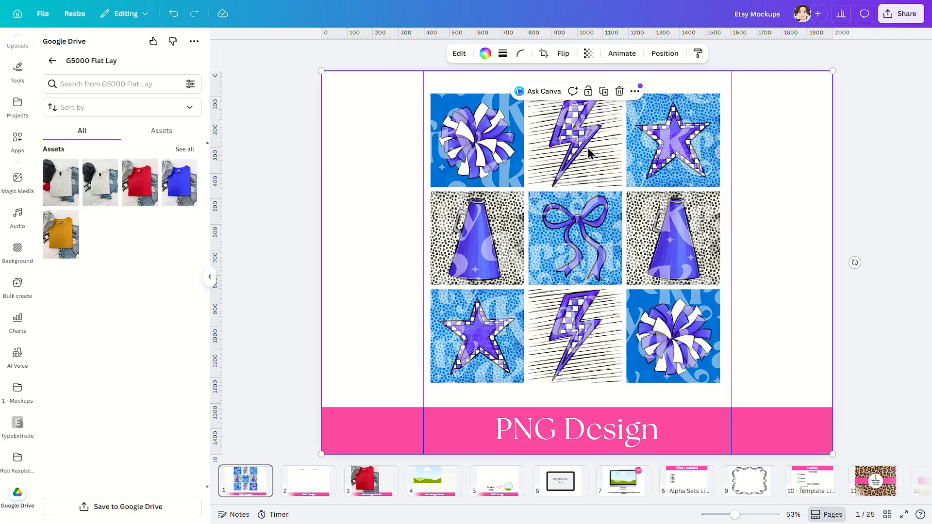
right_click(587, 148)
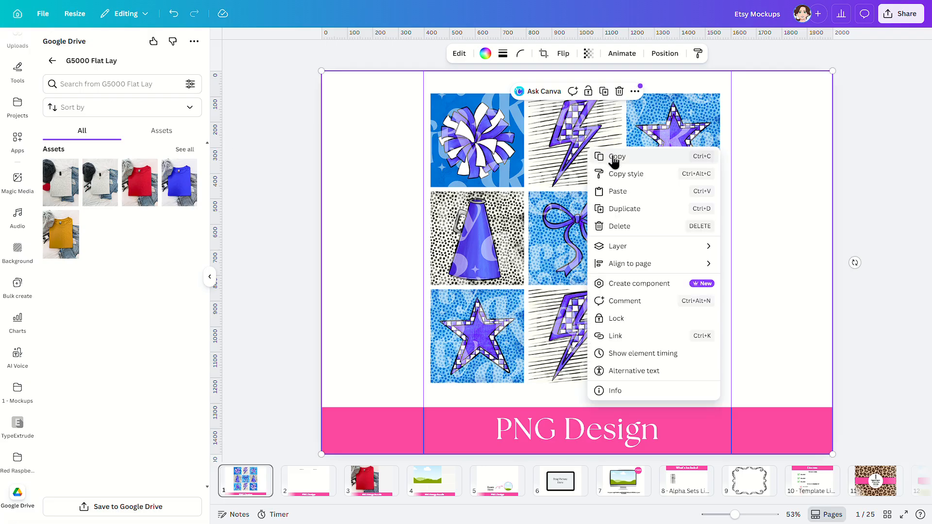
left_click(614, 158)
left_click(387, 483)
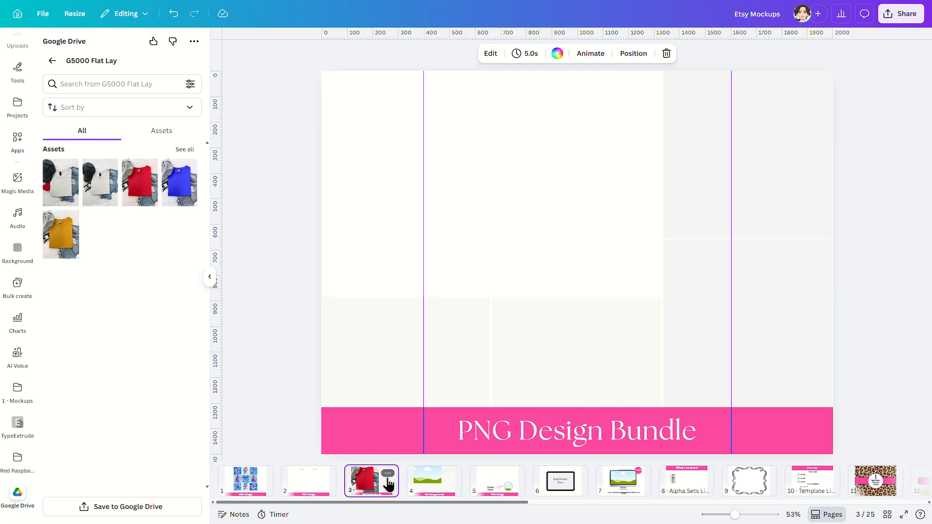
left_click(594, 129)
right_click(594, 129)
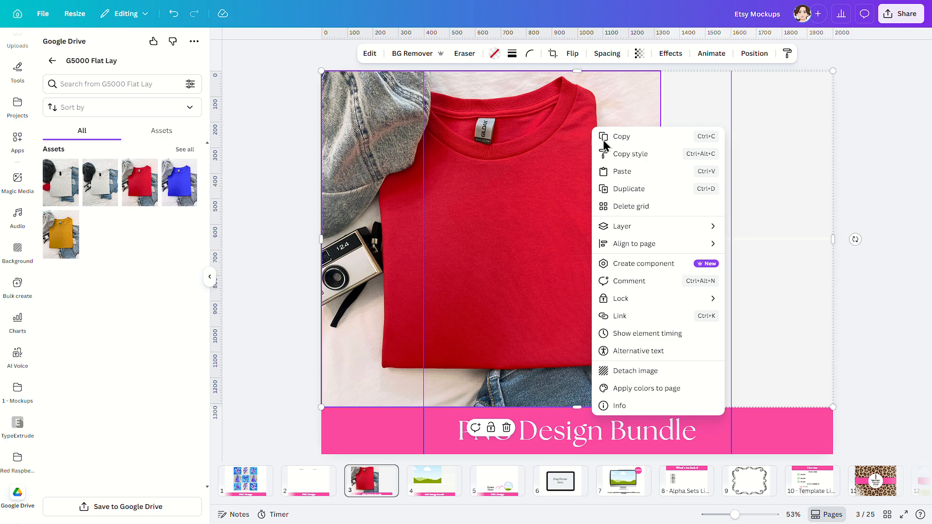
left_click(636, 173)
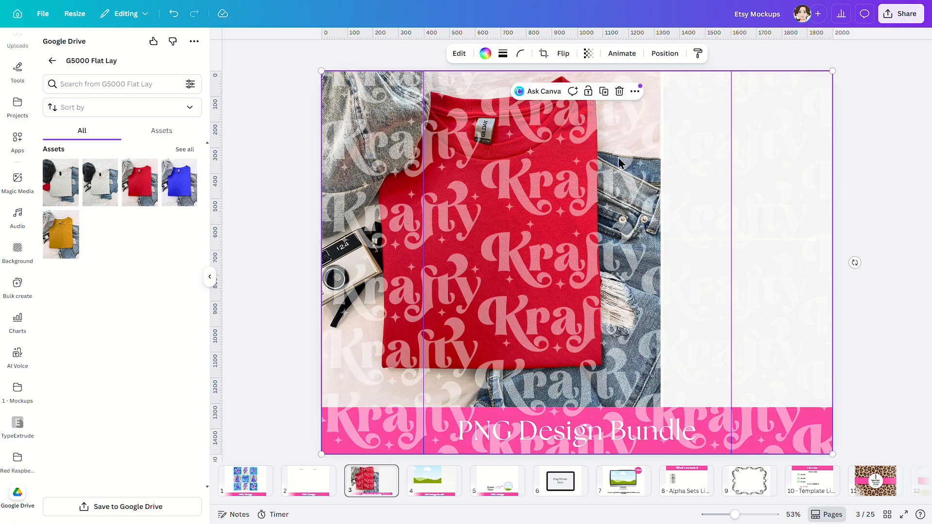
Reorder page 3's layers so the Krafty watermark sits beneath the pink banner and title but above the T-shirt photo grid.
left_click(652, 53)
left_click_drag(156, 129, 154, 189)
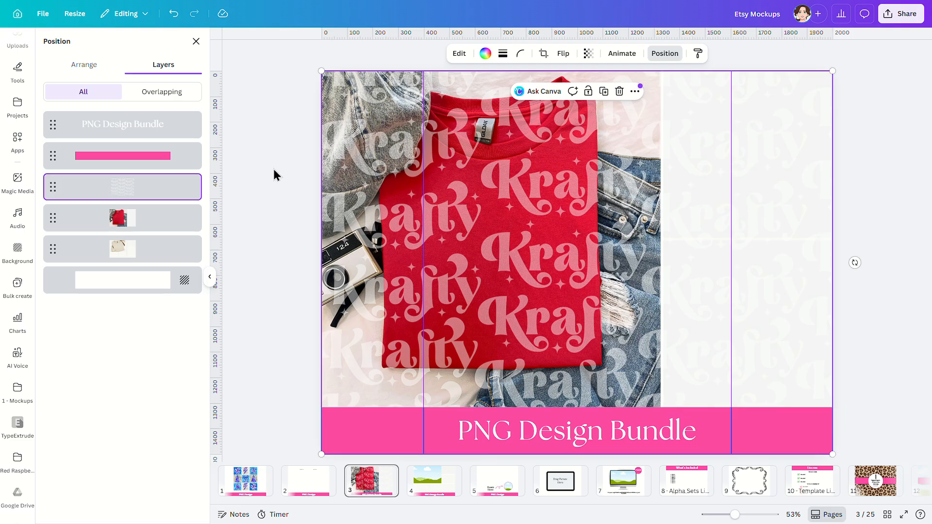
left_click(263, 156)
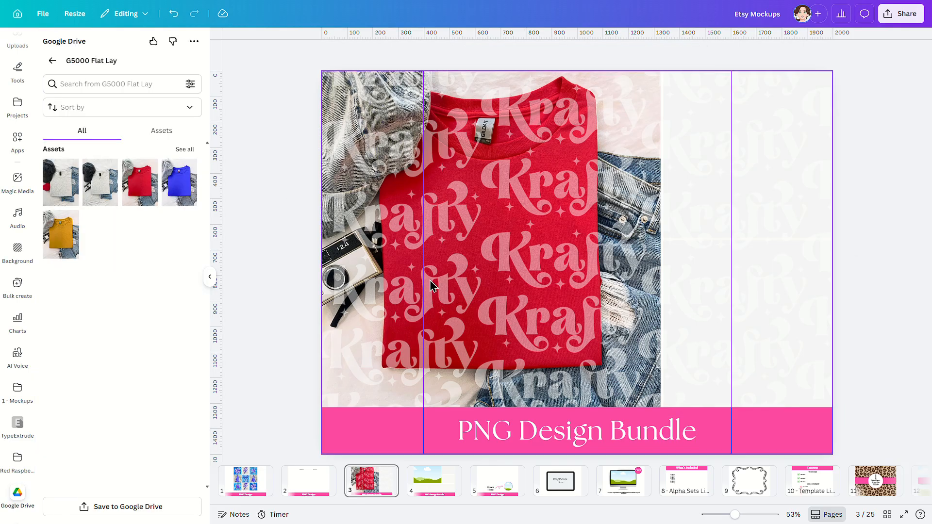
Make the Krafty watermark on page 3 more transparent so it shows only faintly over the red T-shirt photo.
left_click(514, 268)
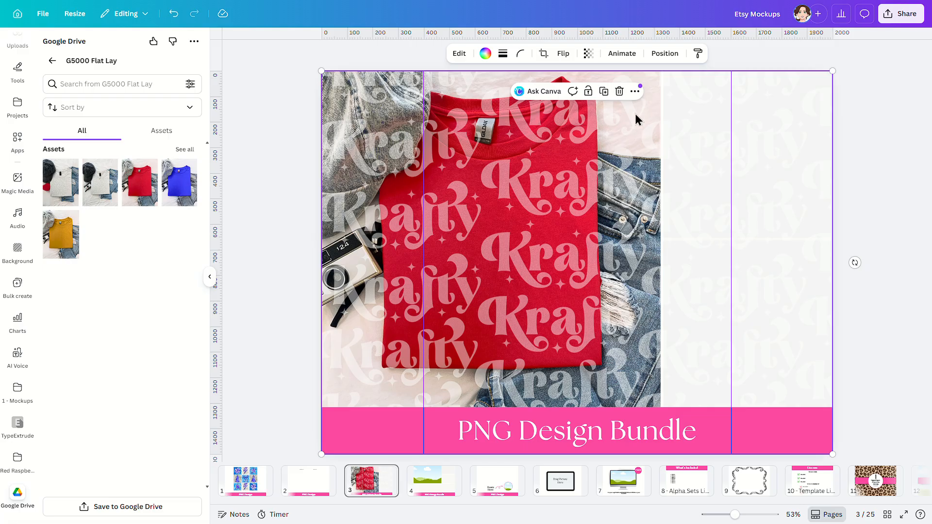
left_click(588, 53)
left_click_drag(566, 94, 554, 99)
left_click(268, 151)
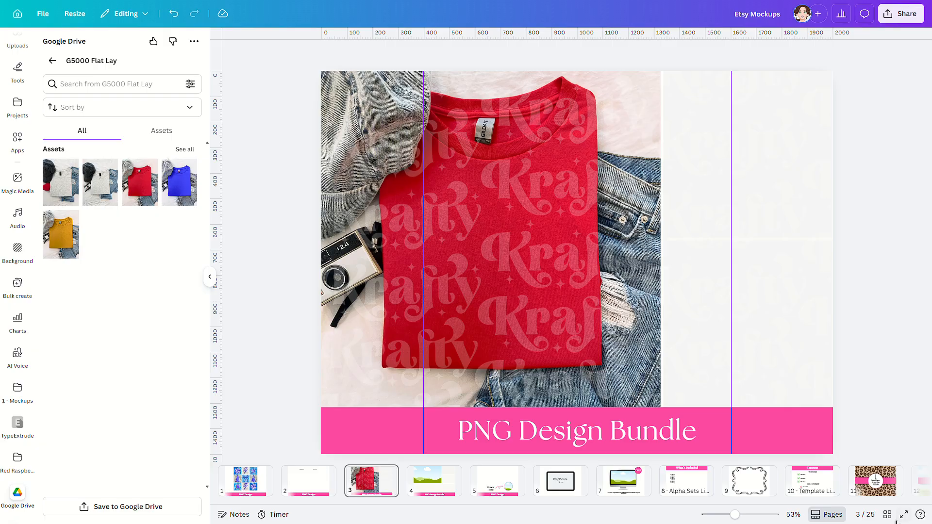
Open the overview of all the template's mockup pages.
left_click(887, 514)
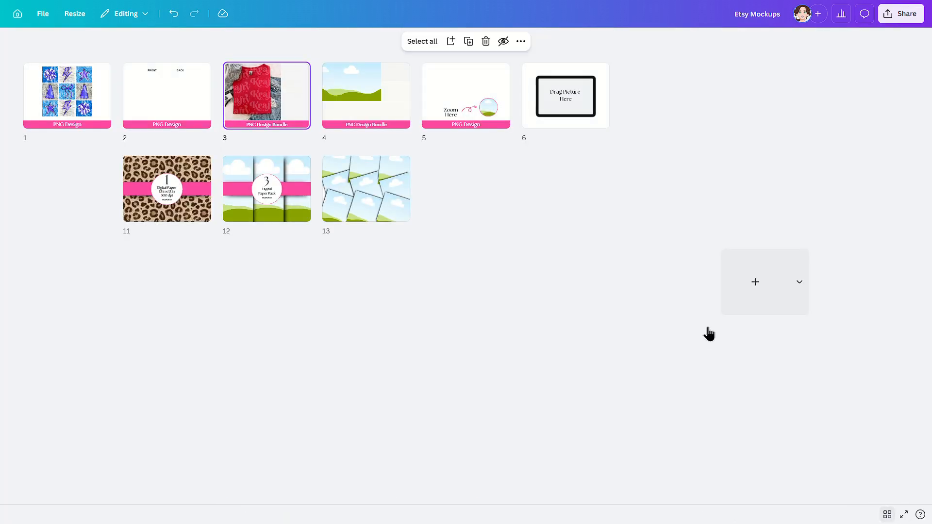